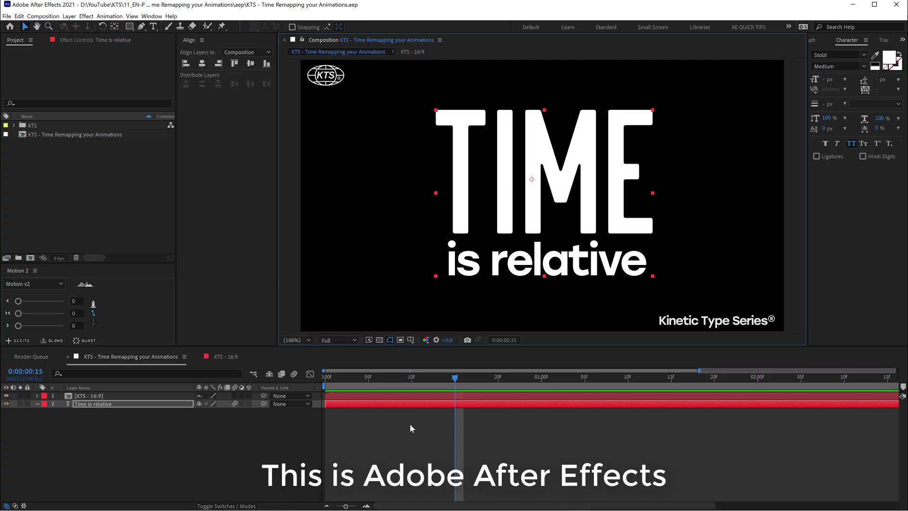
Check the fonts of the 'TIME' and 'is relative' lines in the text layer.
click(411, 428)
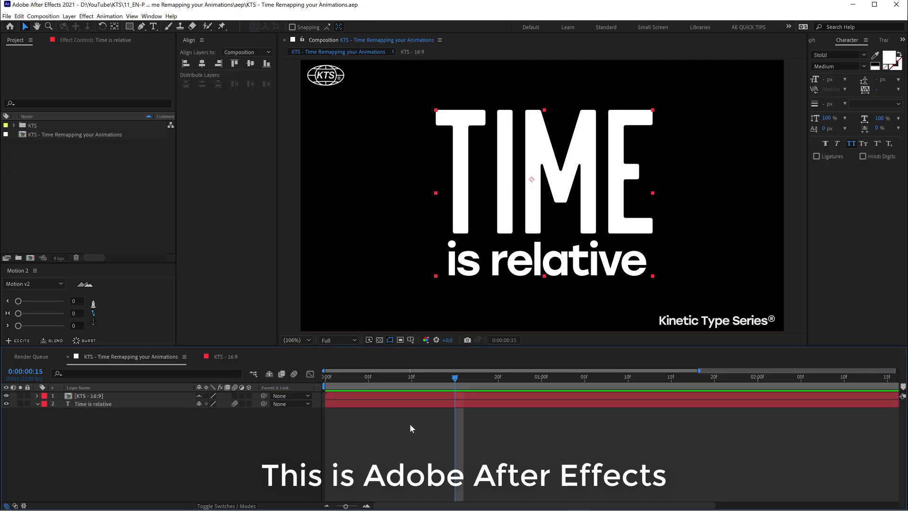
click(106, 404)
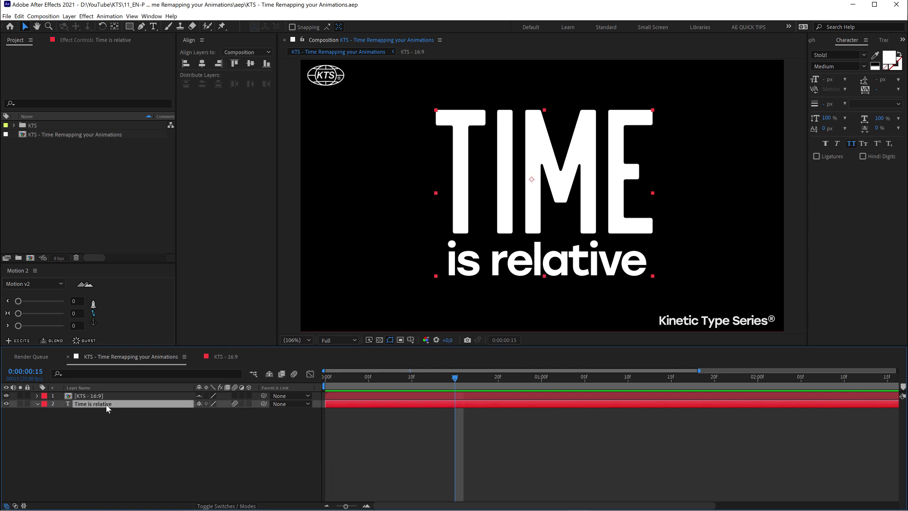
double_click(572, 196)
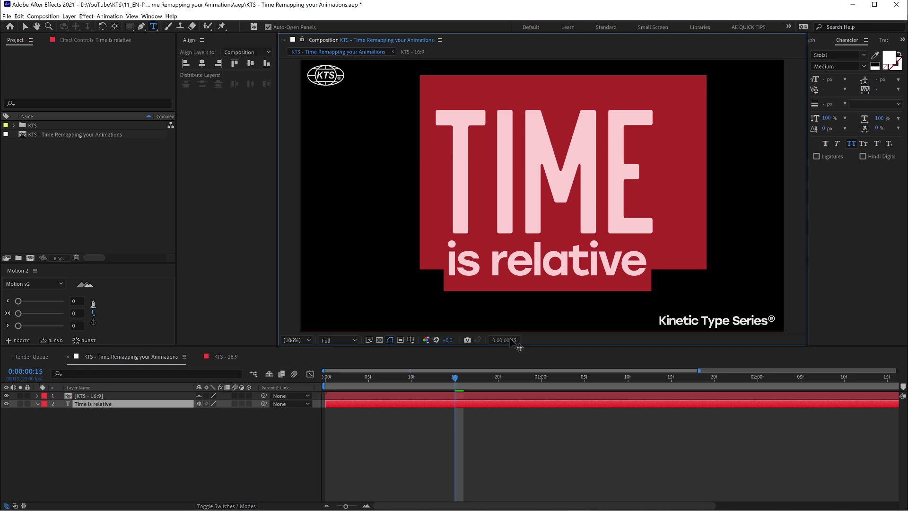
key(Escape)
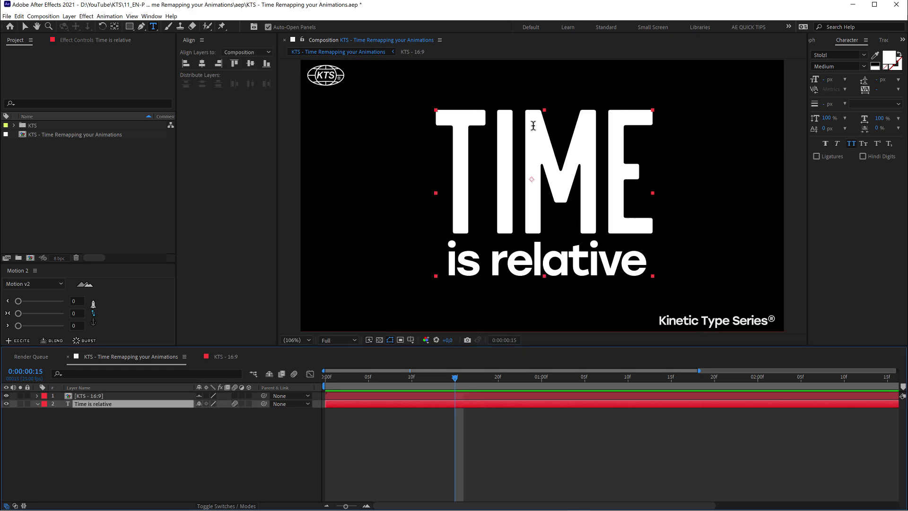
double_click(533, 126)
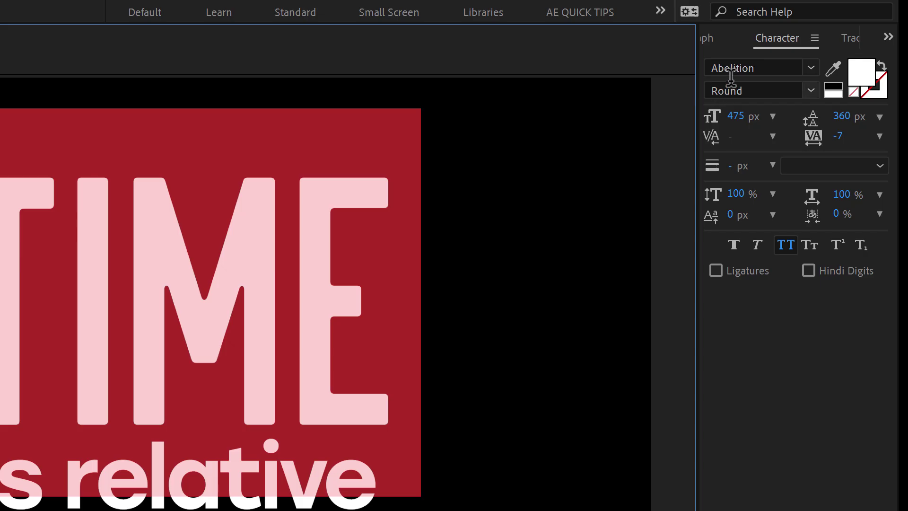
triple_click(204, 489)
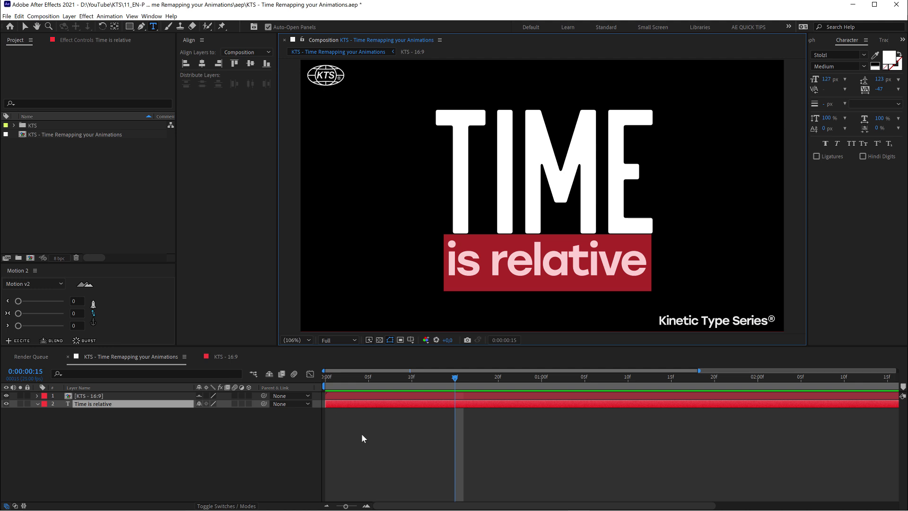
click(361, 433)
click(365, 401)
Zoom the timeline out to four seconds and scrub through the text animation.
drag(359, 381, 654, 402)
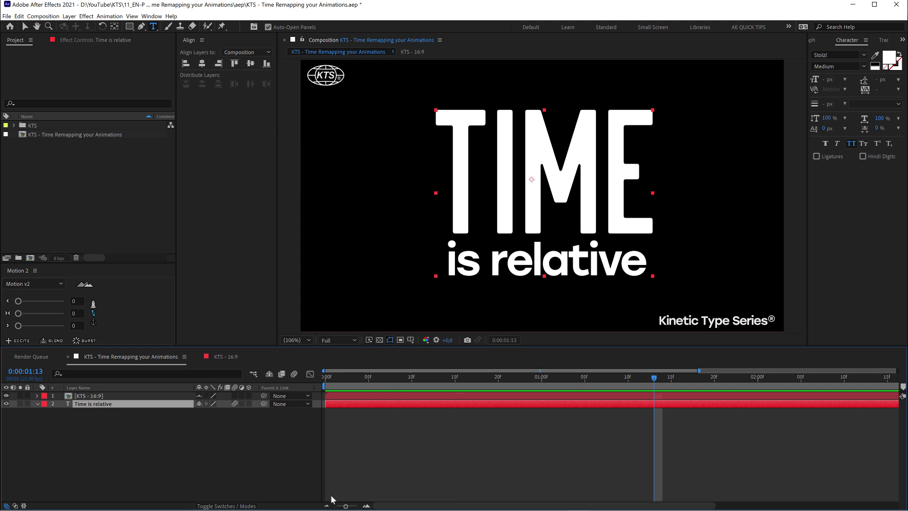
drag(341, 506, 336, 506)
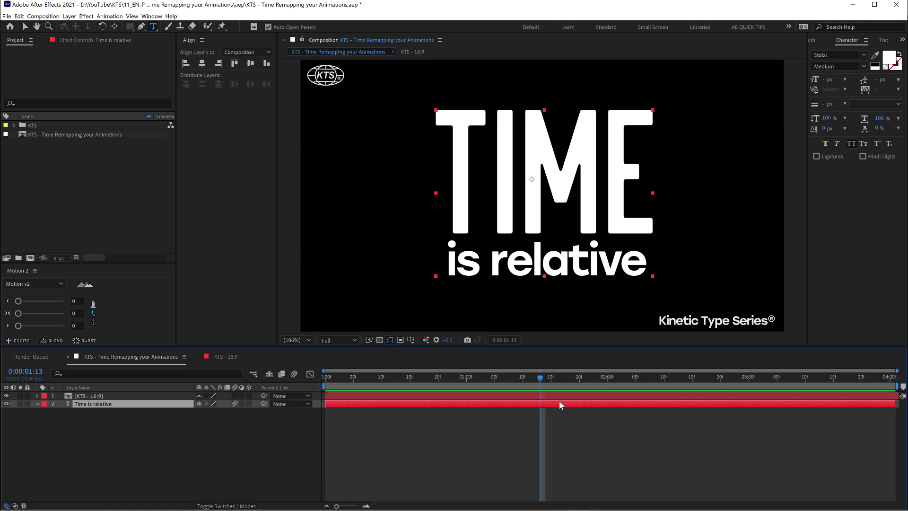
drag(556, 377, 324, 379)
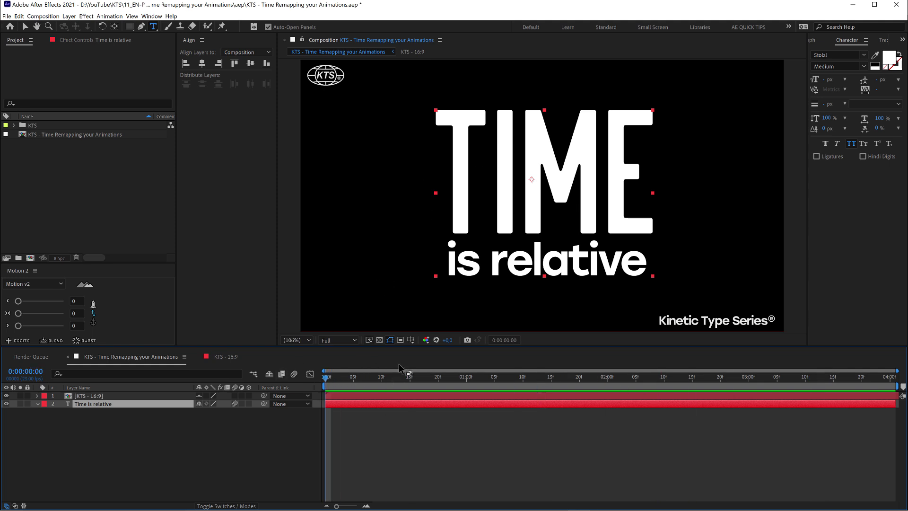
click(467, 378)
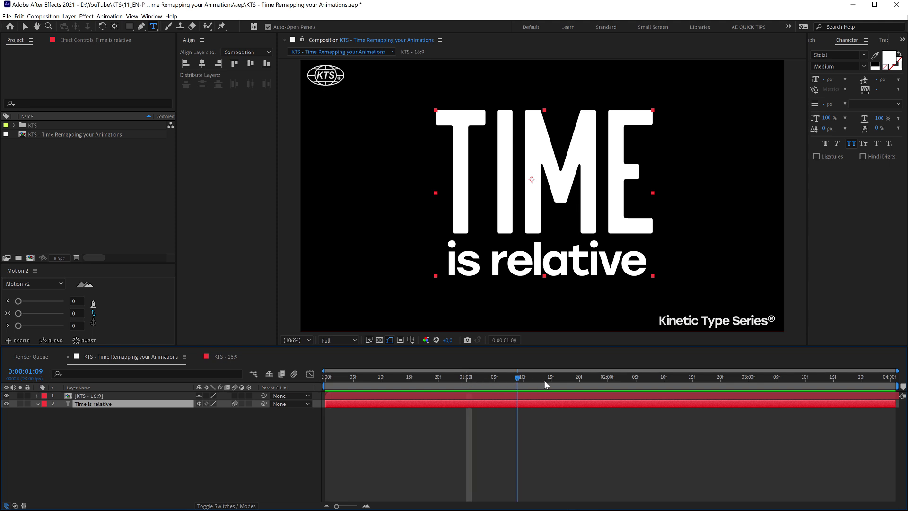
drag(547, 384, 455, 382)
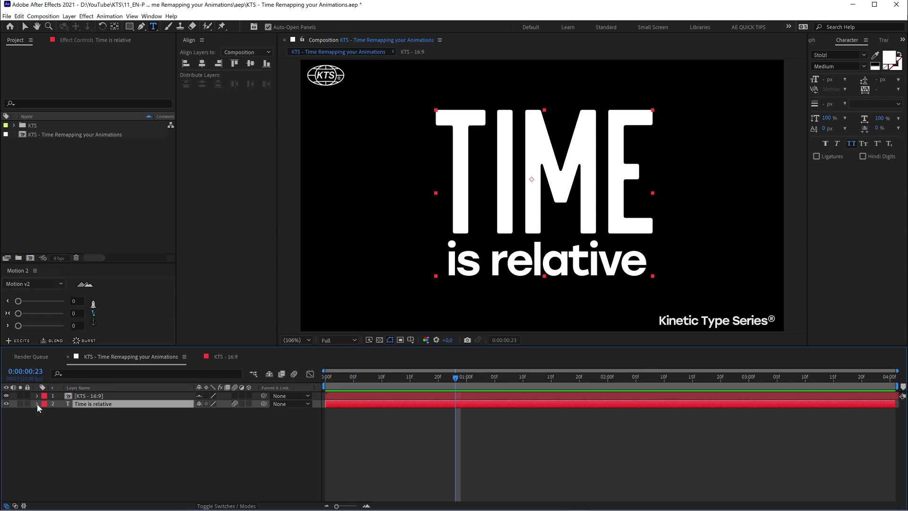
Show only the text layer's Position and set a keyframe at 0:00:00:00.
click(36, 403)
click(46, 419)
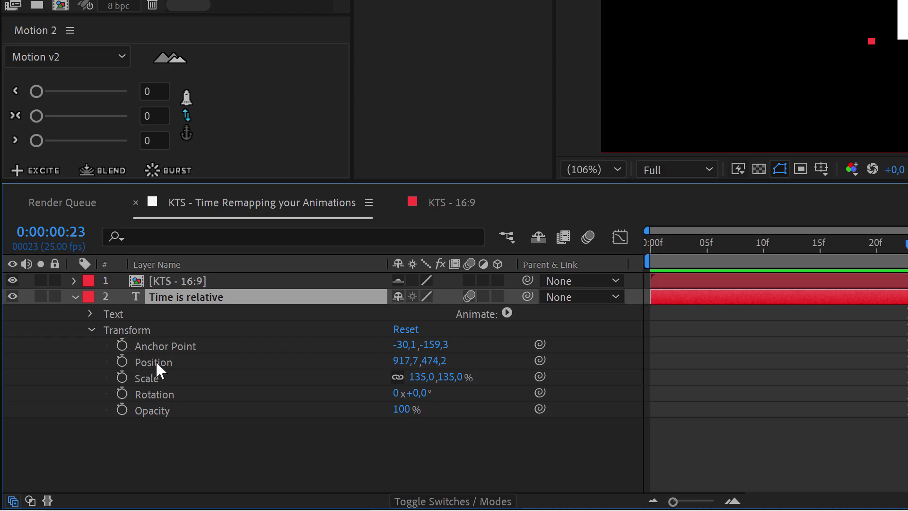
click(153, 362)
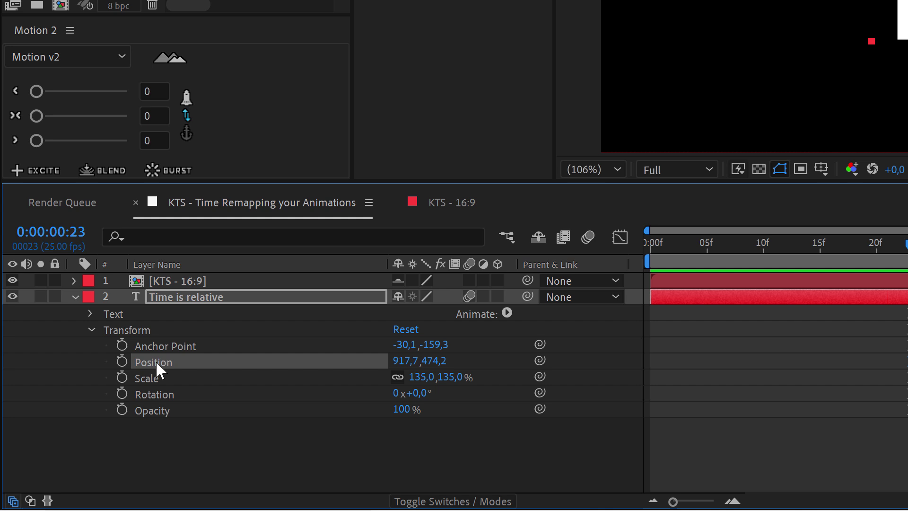
key(p)
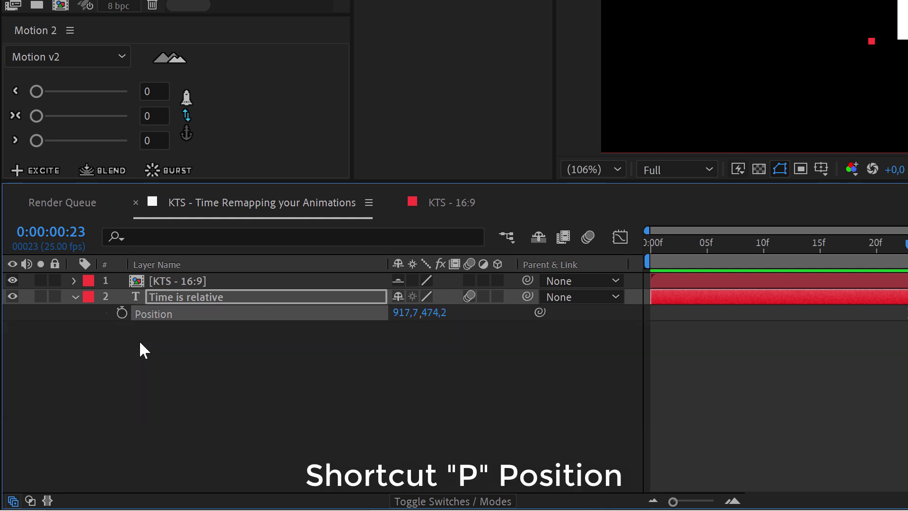
drag(760, 251, 659, 254)
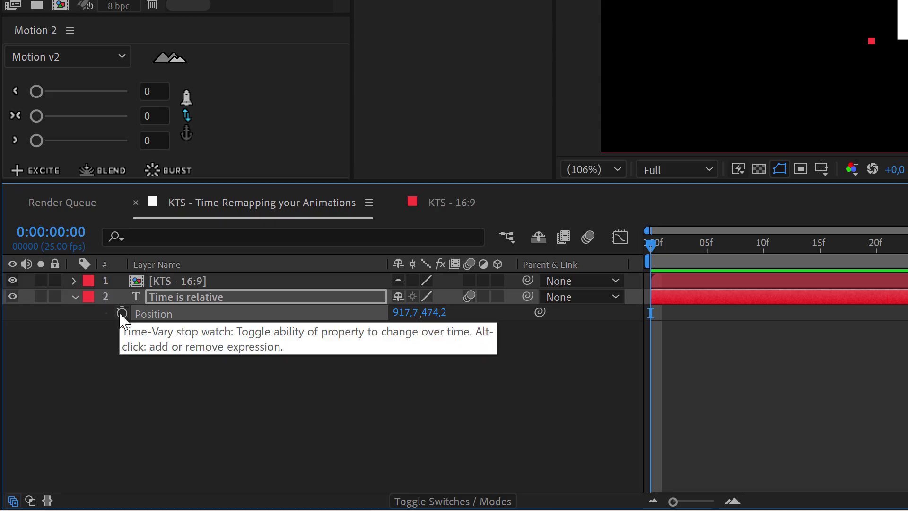
click(61, 412)
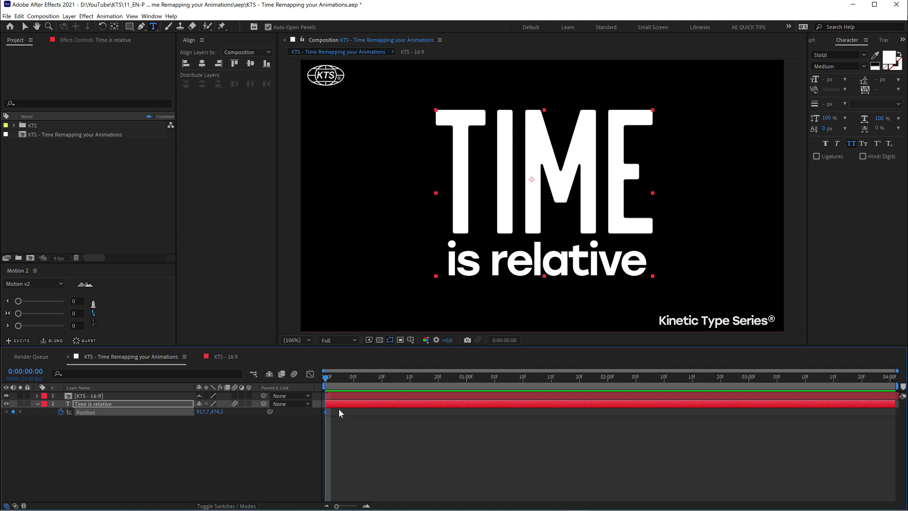
Test moving the text left at one second, then undo the move.
drag(356, 385, 467, 393)
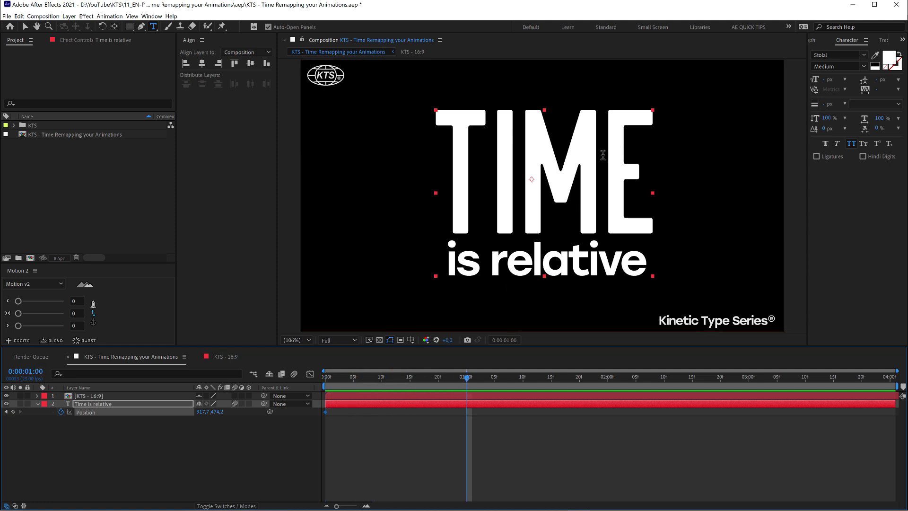
key(v)
drag(604, 163, 522, 162)
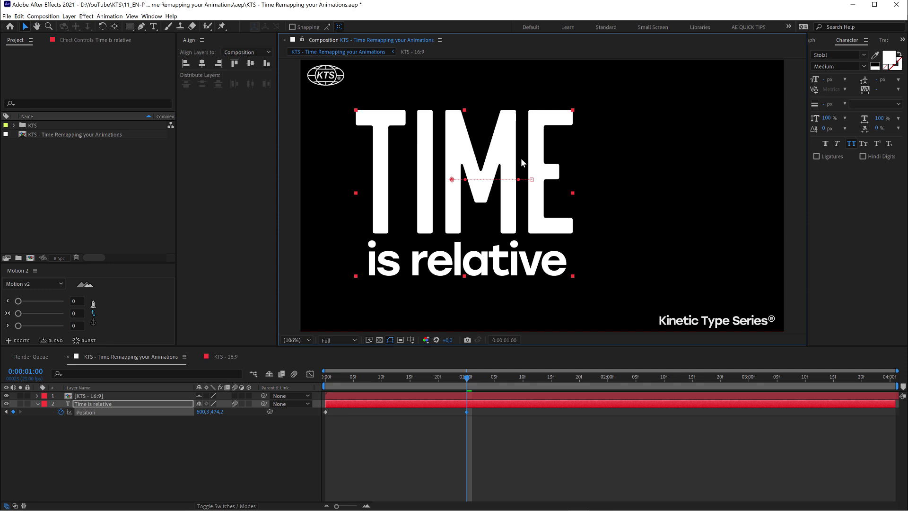
key(ctrl+z)
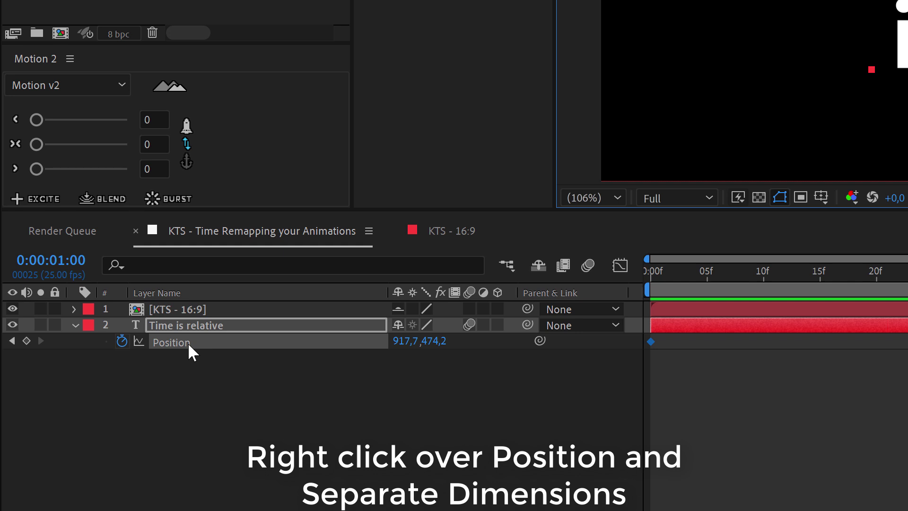
Separate Position into X and Y Position, and remove the Y Position keyframe.
right_click(188, 342)
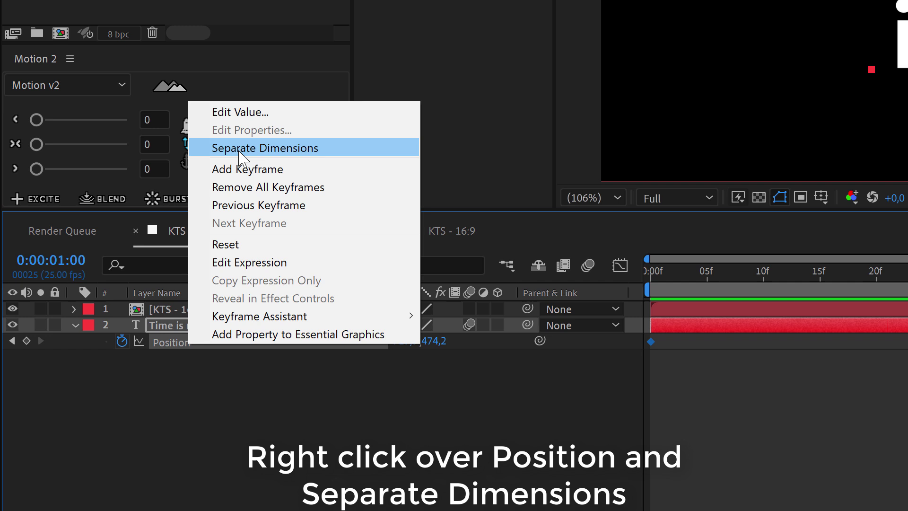
click(265, 148)
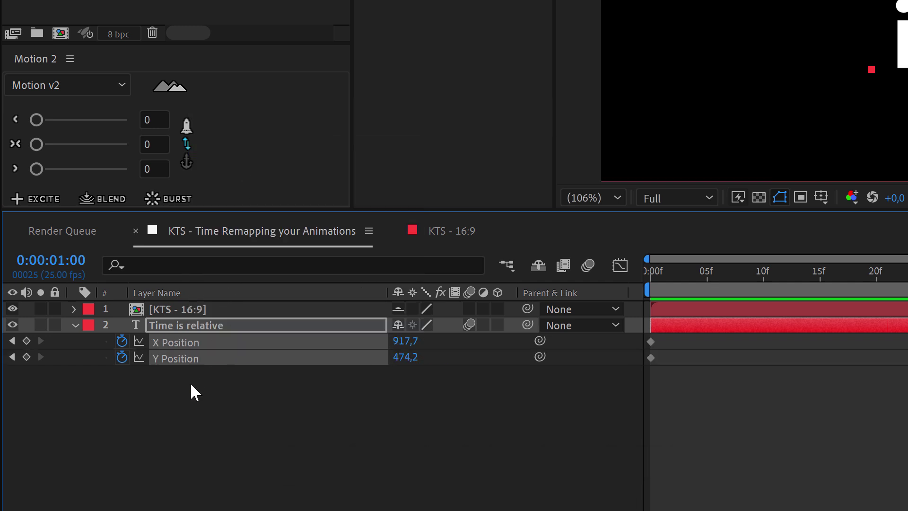
click(151, 380)
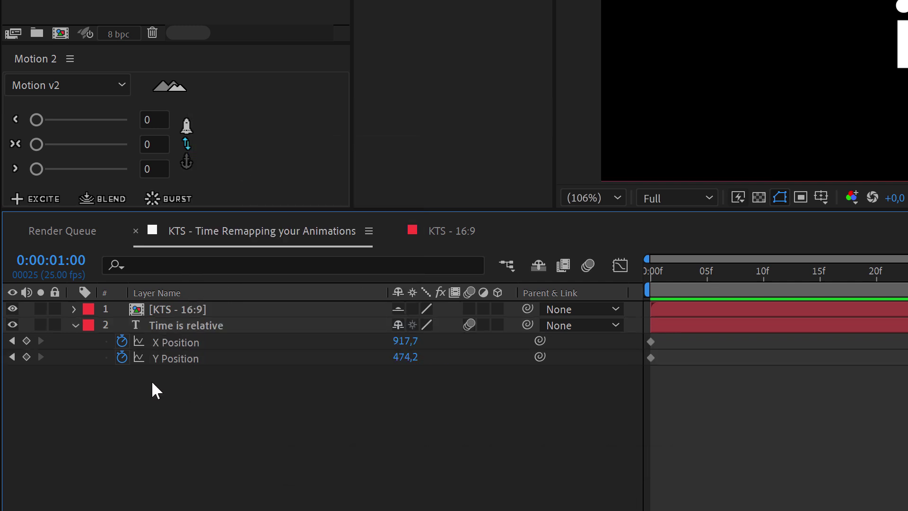
click(122, 358)
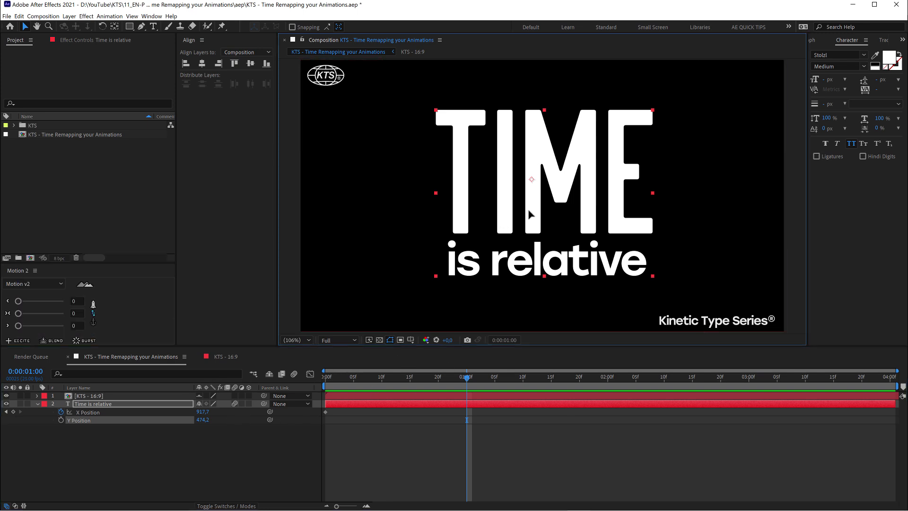
Keyframe X Position with the text moved left at 1 second and right-aligned at 2 seconds.
drag(530, 211, 400, 211)
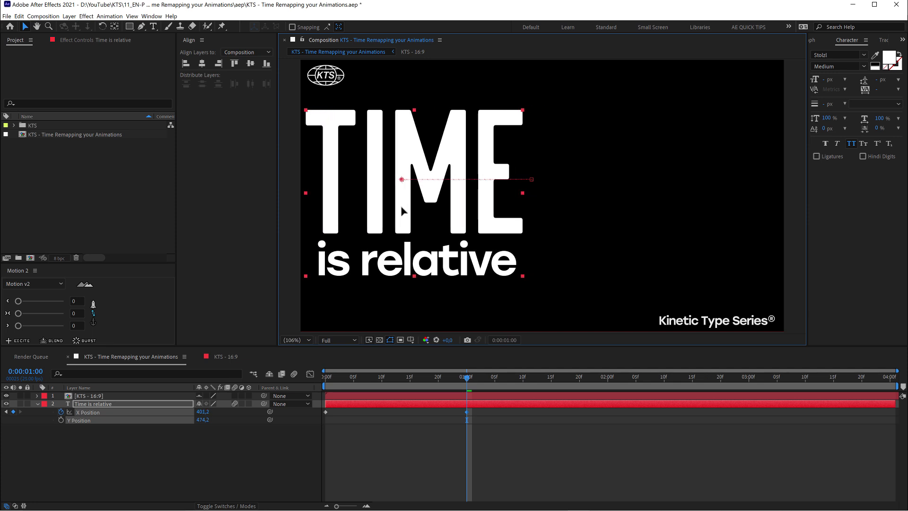
drag(535, 384, 608, 386)
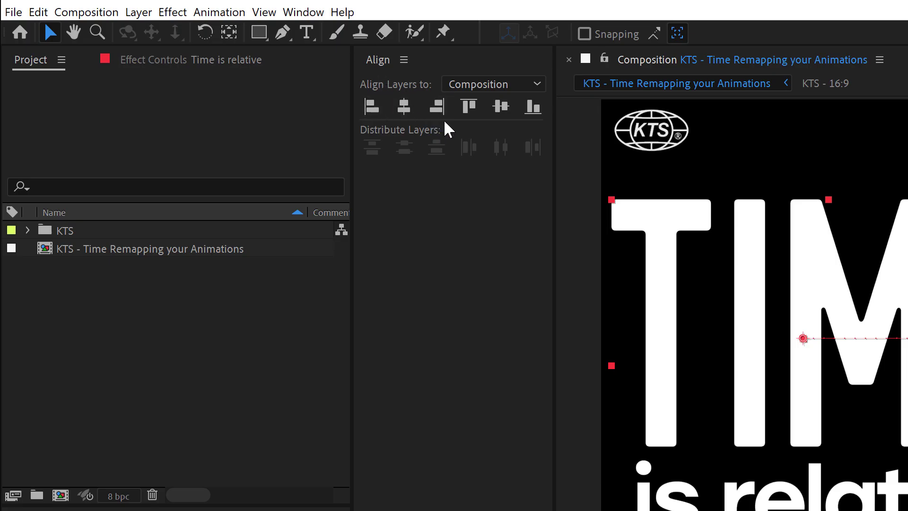
click(438, 108)
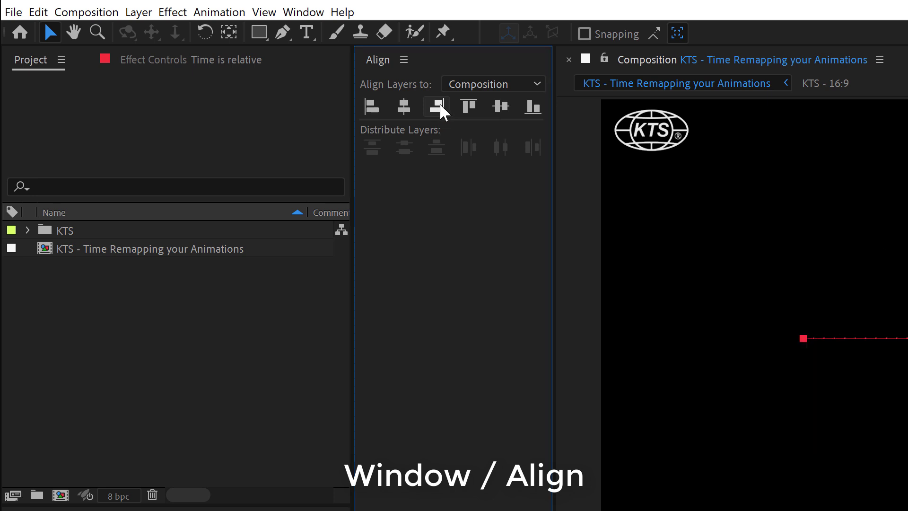
Open the Align panel, left-align the text later in time, and select the first X Position keyframe.
click(302, 12)
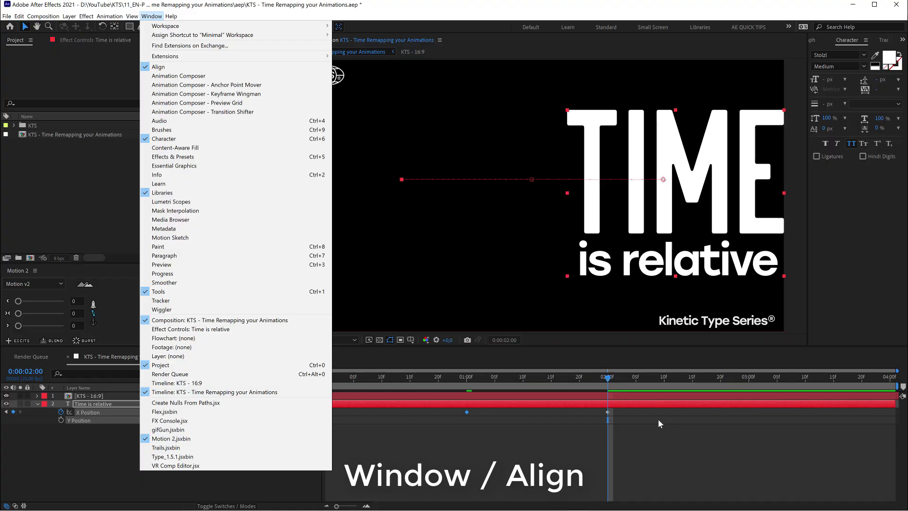
click(317, 114)
drag(680, 385, 749, 389)
click(636, 404)
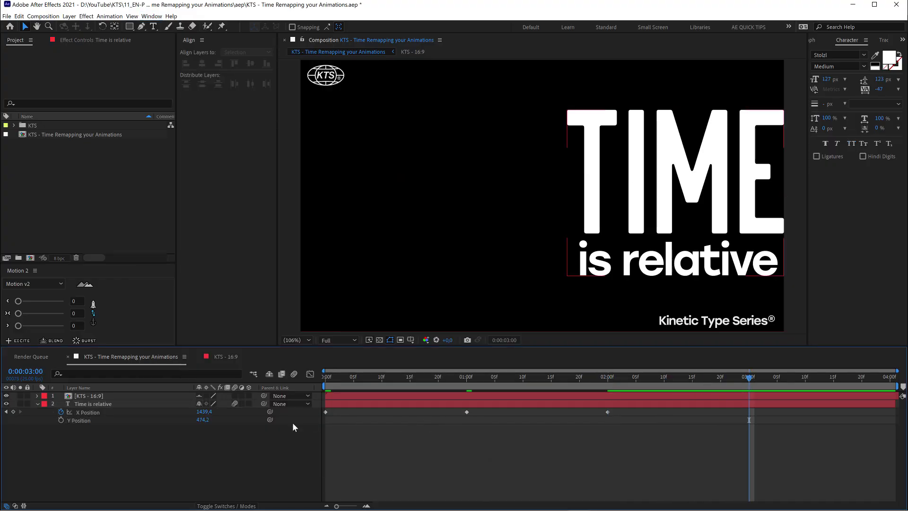
click(473, 405)
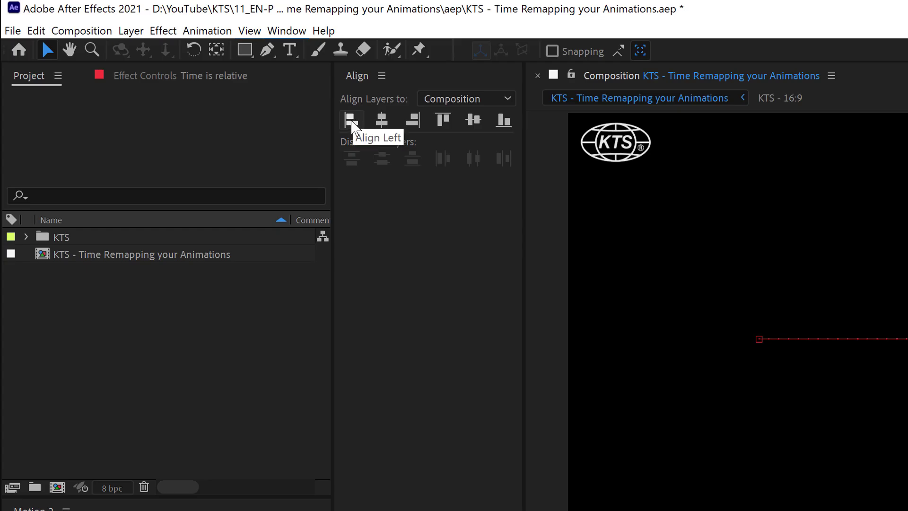
click(352, 122)
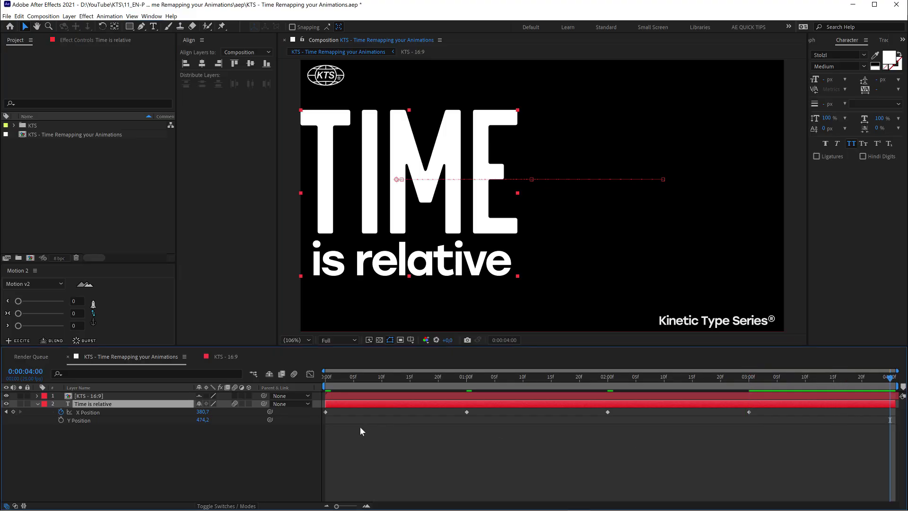
drag(360, 431, 325, 414)
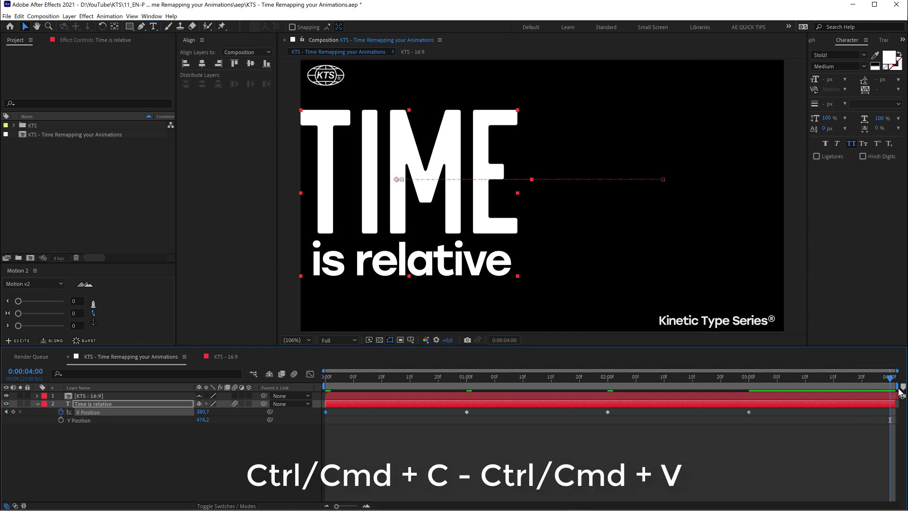
Paste the first X Position keyframe (917.7) at 4 seconds and preview the animation.
key(ctrl+v)
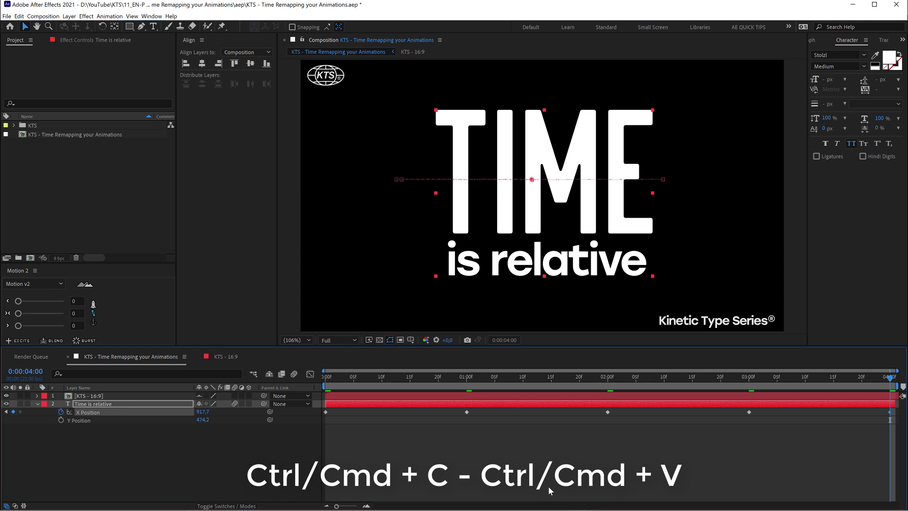
key(space)
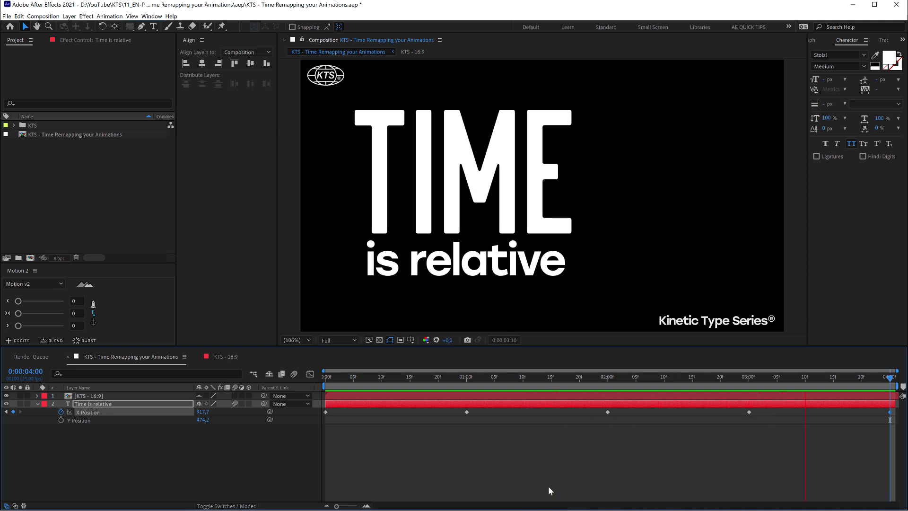
key(space)
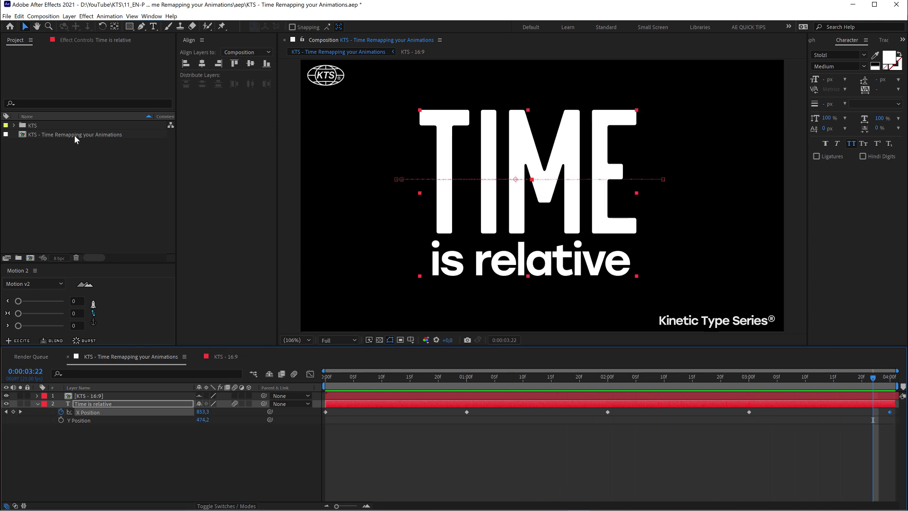
Drag the KTS - Time Remapping your Animations comp onto New Composition to nest it.
click(75, 135)
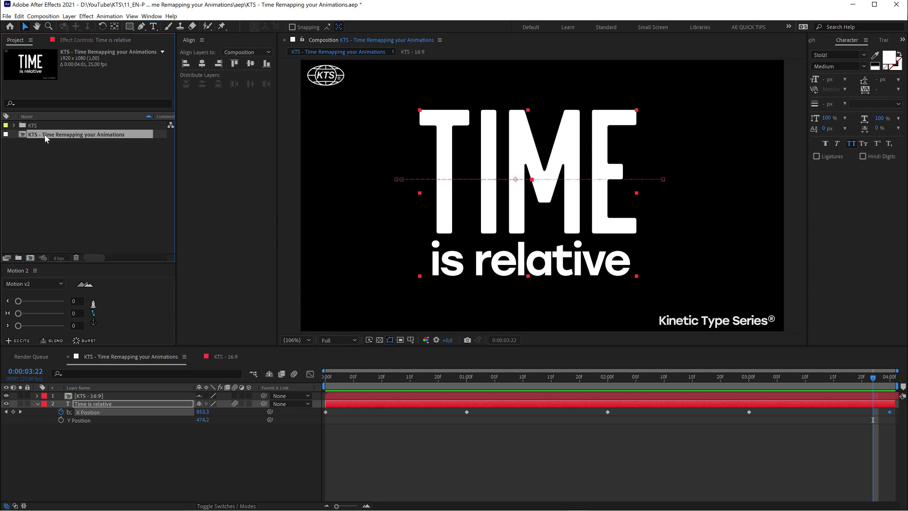
drag(44, 134, 43, 147)
drag(43, 187, 30, 261)
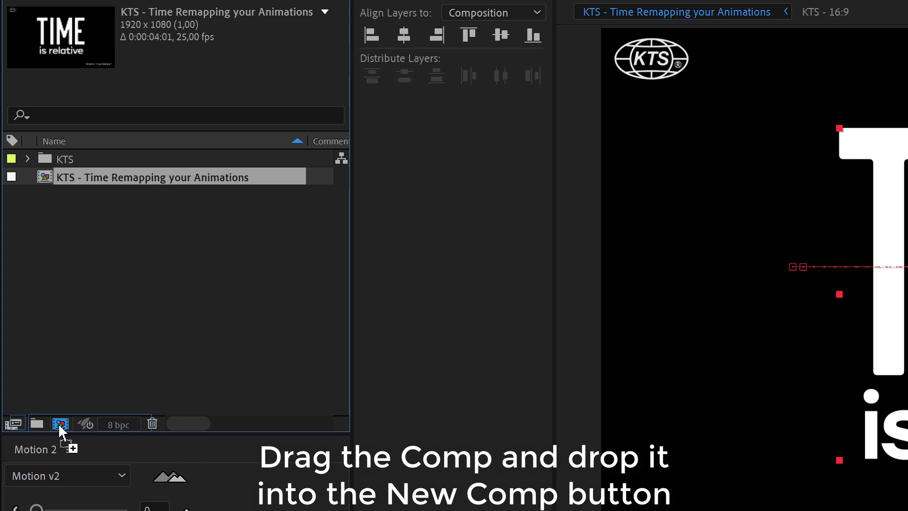
drag(60, 430, 61, 429)
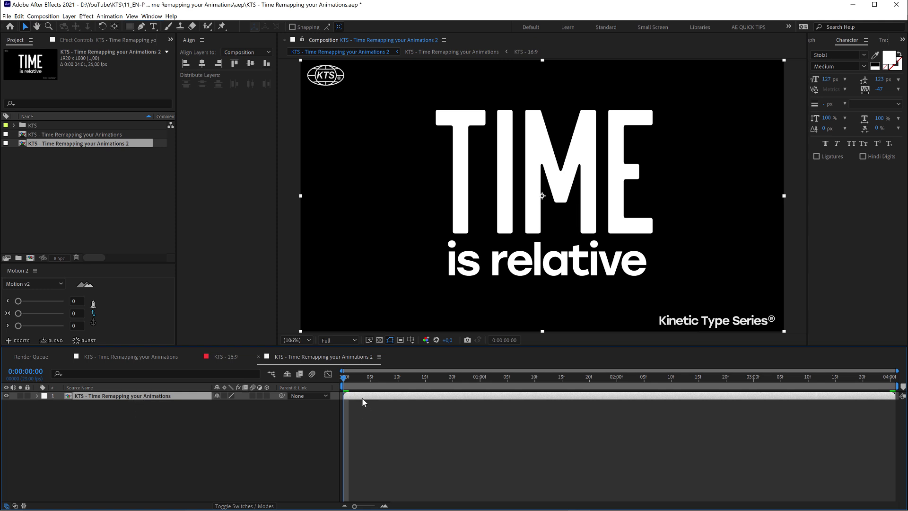
Apply Time > Enable Time Remapping to the nested comp layer.
click(364, 415)
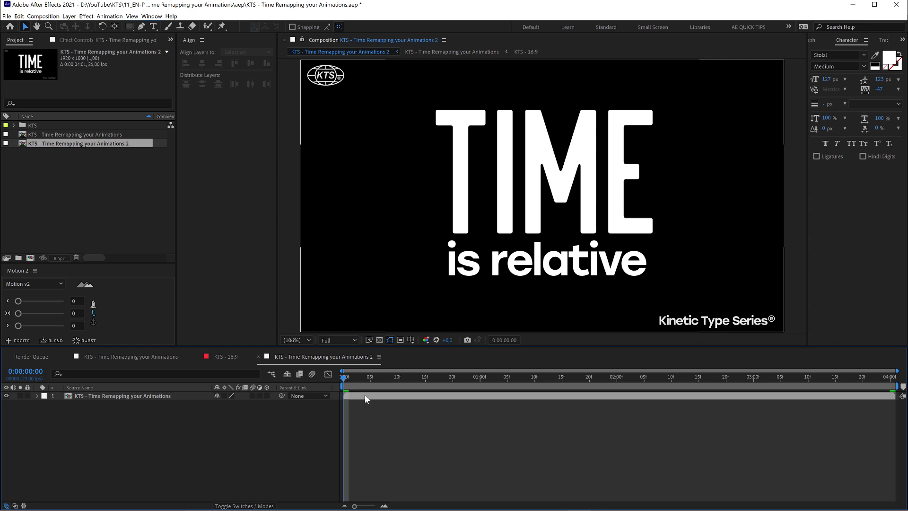
click(365, 397)
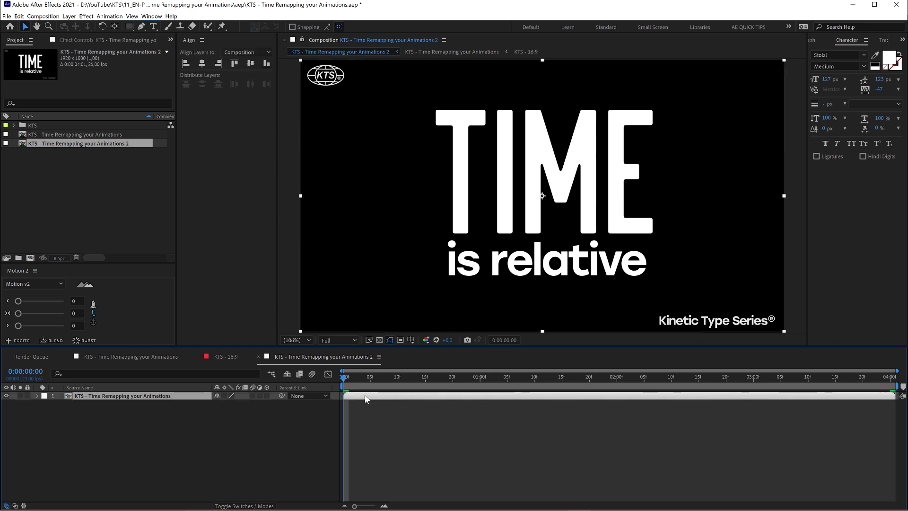
right_click(365, 398)
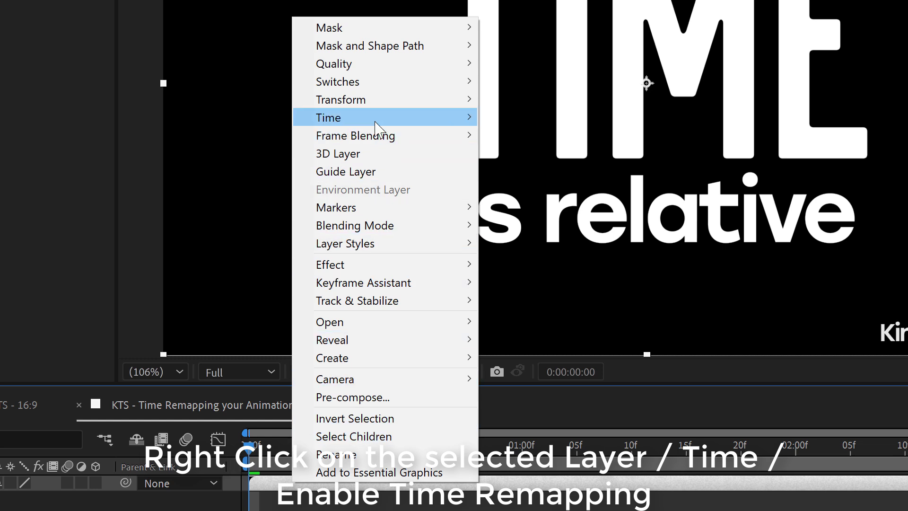
mouse_move(407, 214)
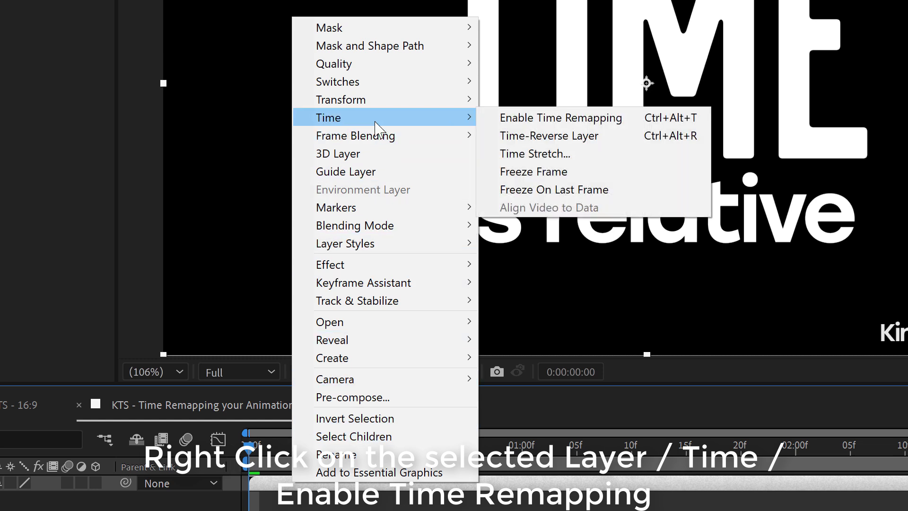
click(488, 119)
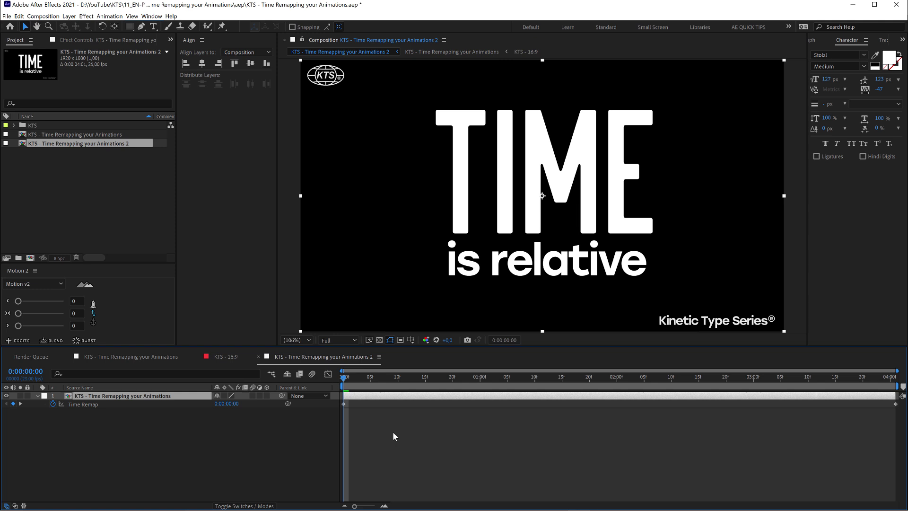
Move the playhead to about 1 second and open the inner KTS comp from its layer.
click(97, 405)
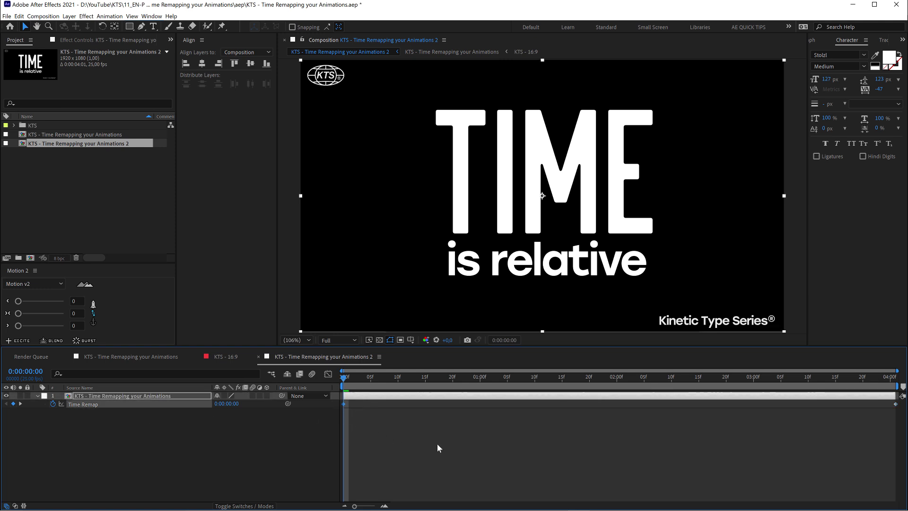
click(895, 404)
click(147, 396)
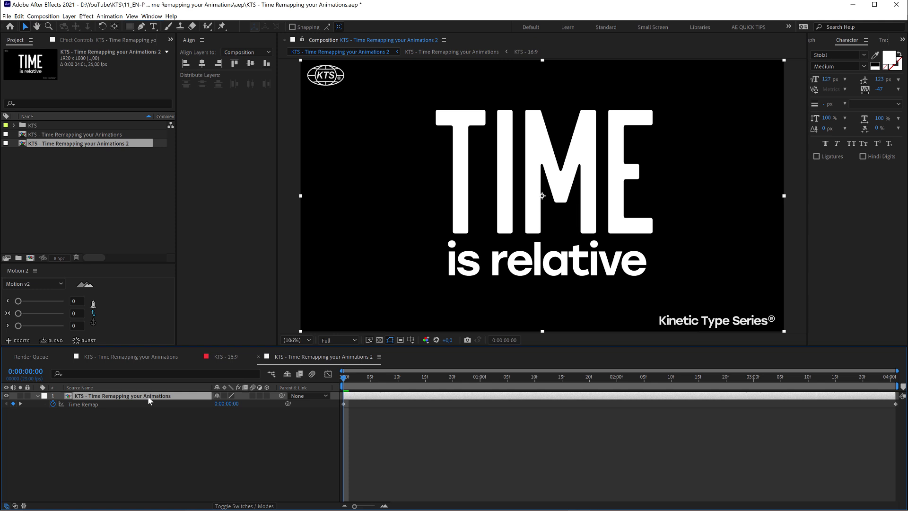
drag(398, 390, 480, 390)
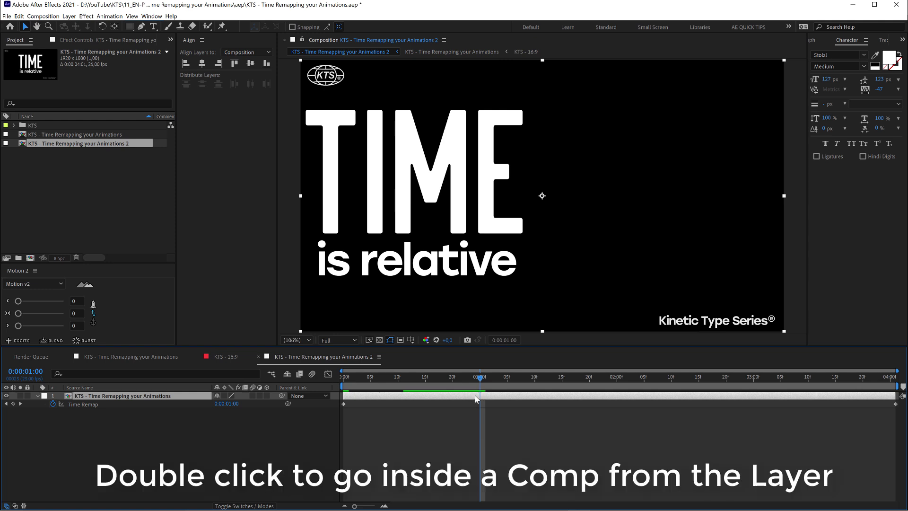
double_click(474, 395)
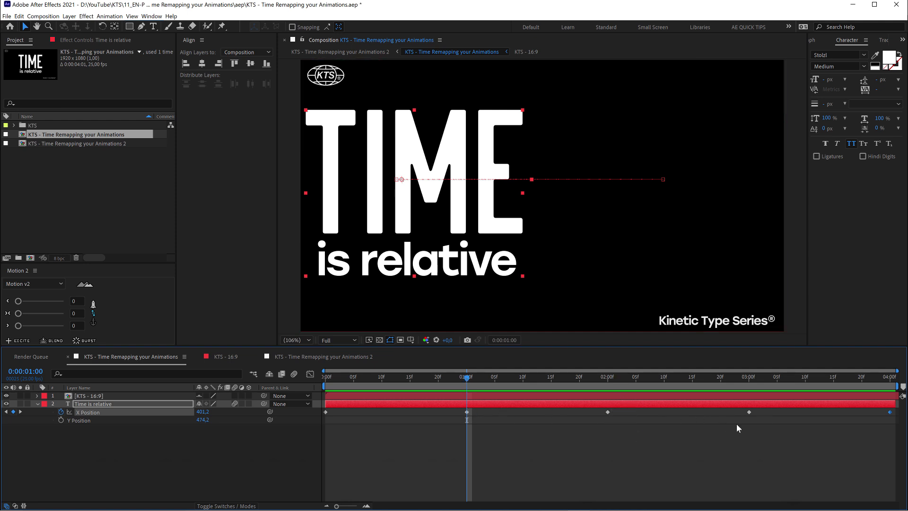
Back in the outer comp, add Time Remap keyframes at 1, 2 and 3 seconds.
click(288, 357)
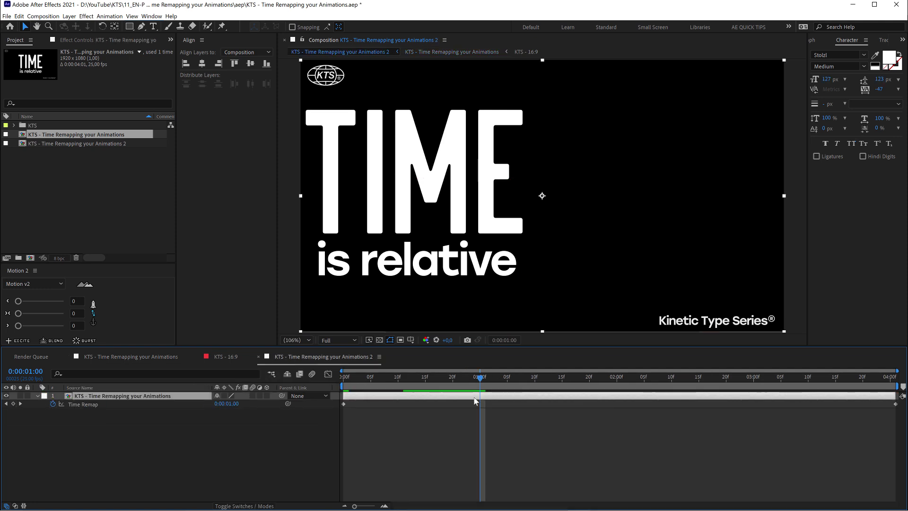
click(13, 403)
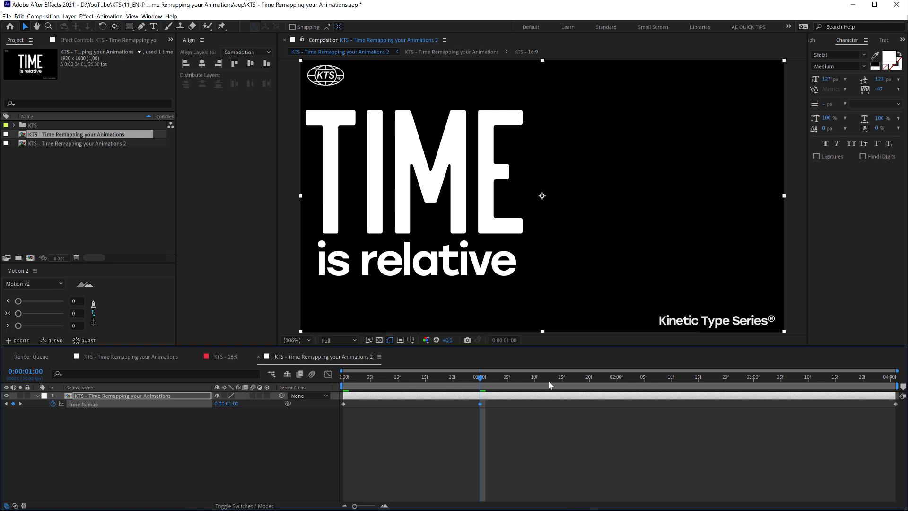
drag(550, 384, 618, 388)
key(alt+shift+t)
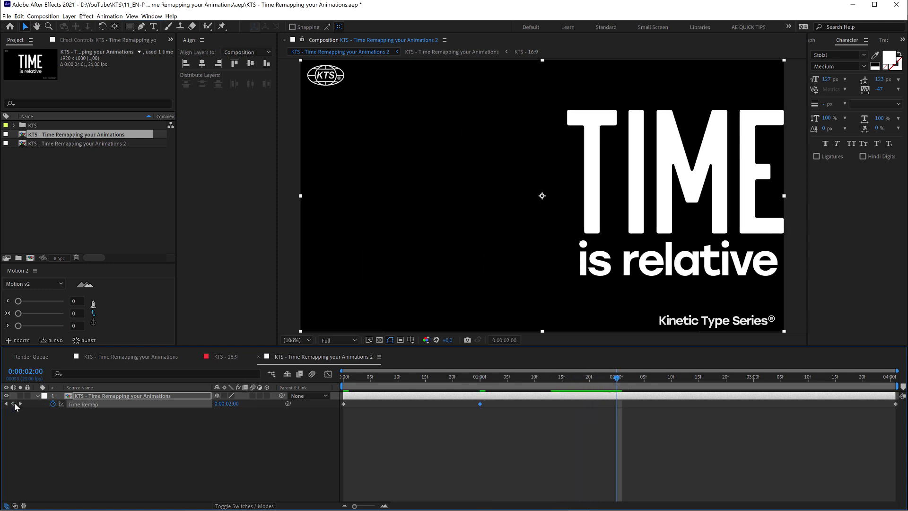
drag(718, 385, 754, 384)
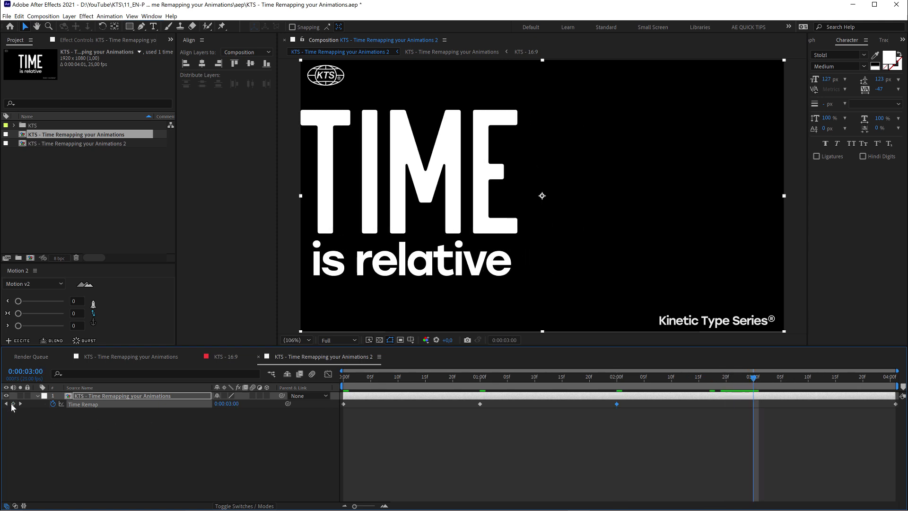
Preview the remapped comp from its start.
click(517, 440)
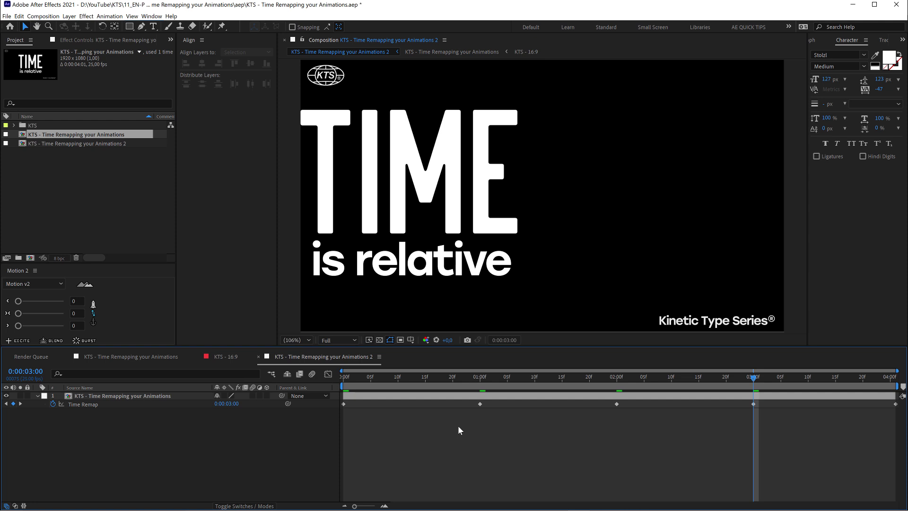
key(Home)
key(space)
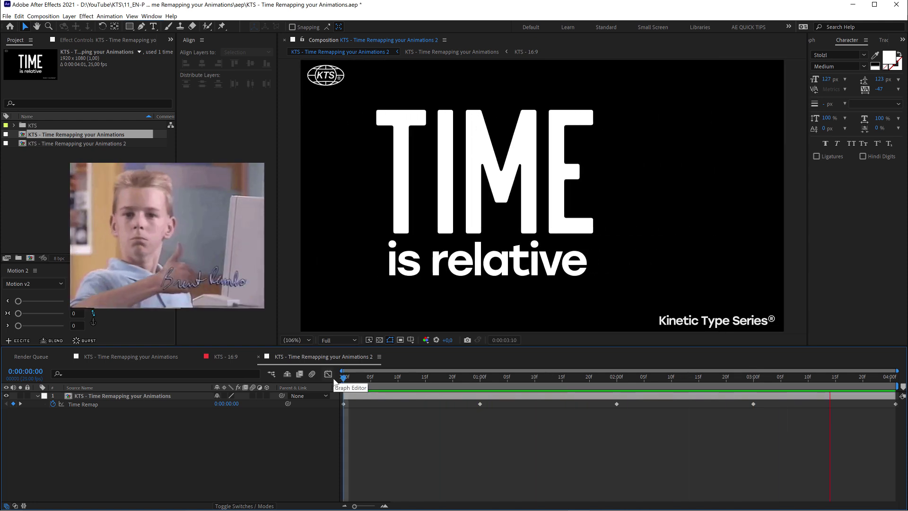
Stop playback, undo a test move of a remap keyframe to 12f, and select all Time Remap keyframes.
key(space)
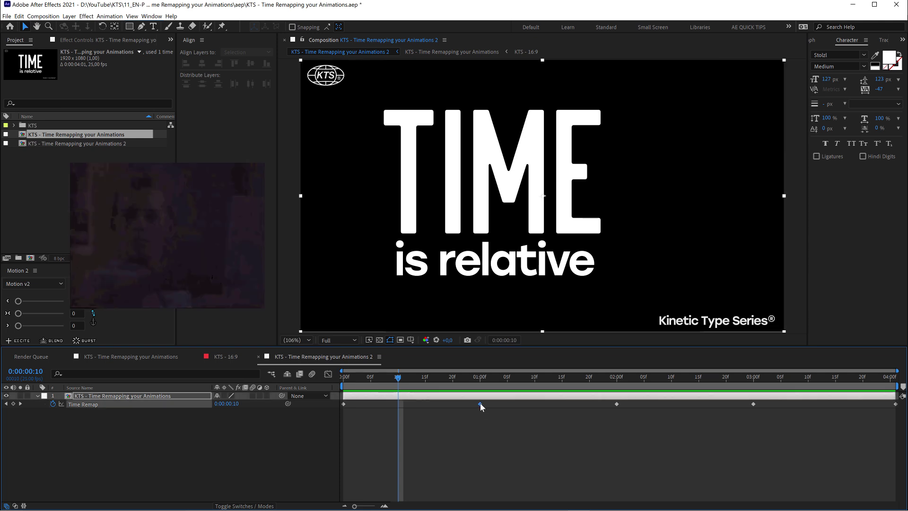
drag(481, 404, 410, 404)
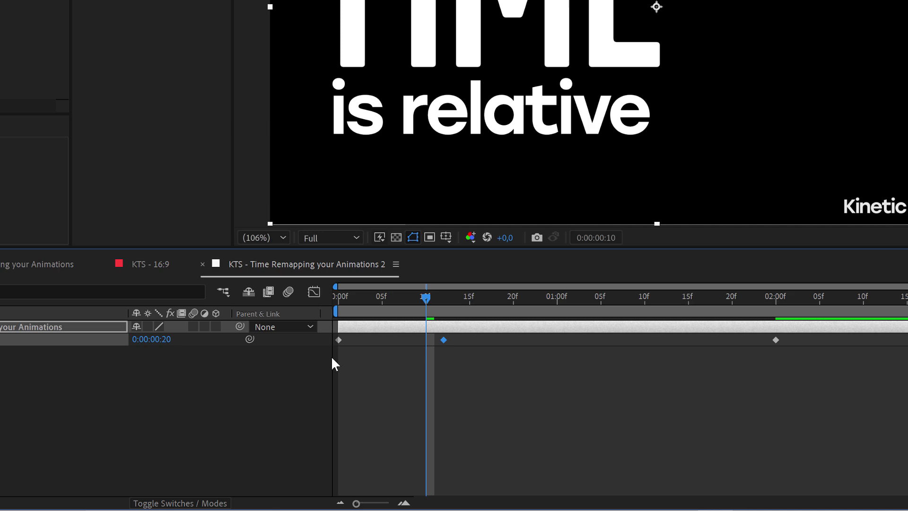
key(ctrl+z)
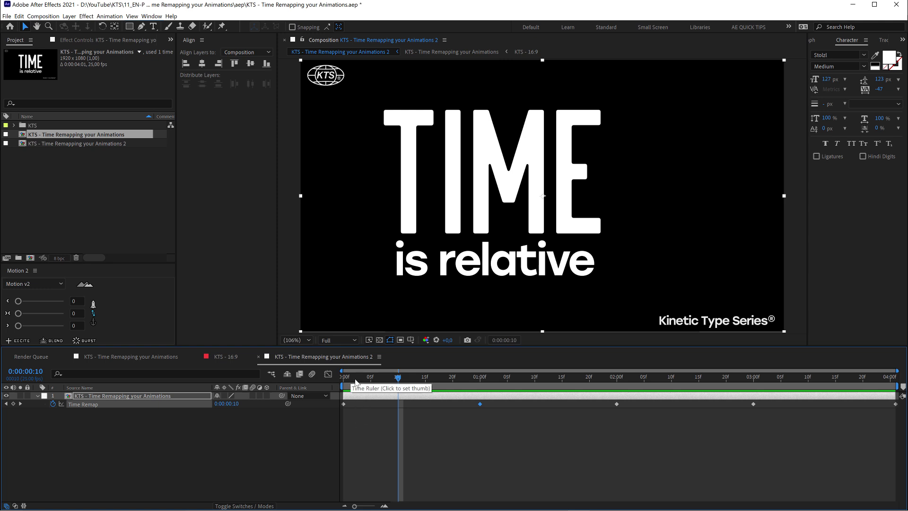
click(70, 413)
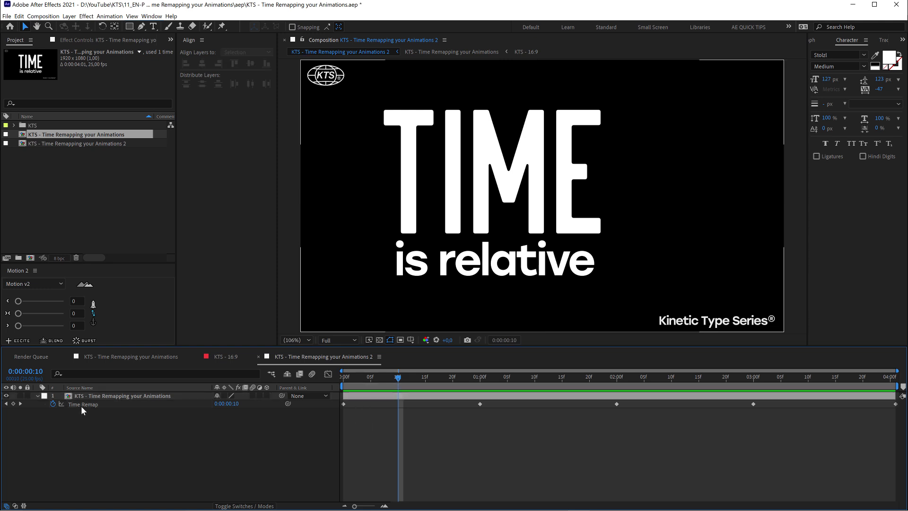
click(80, 404)
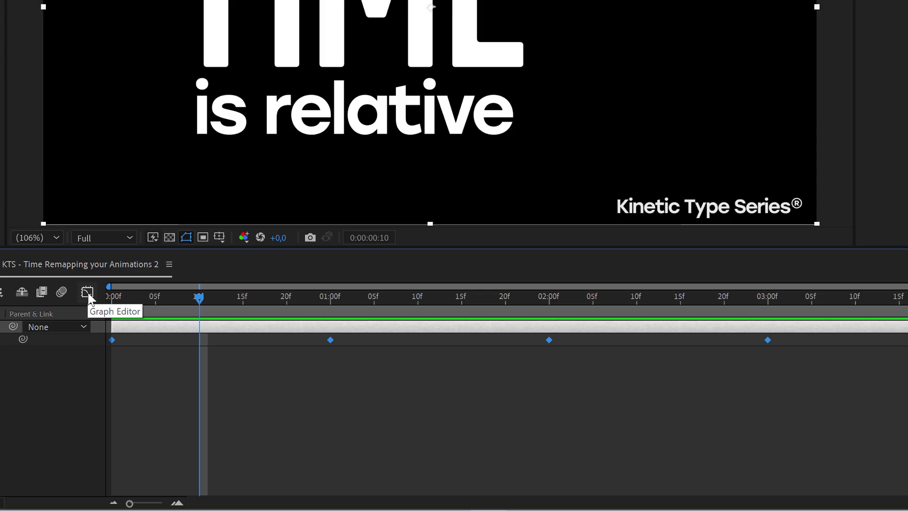
Apply Easy Ease to all Time Remap keyframes and stretch their incoming and outgoing influence.
click(87, 292)
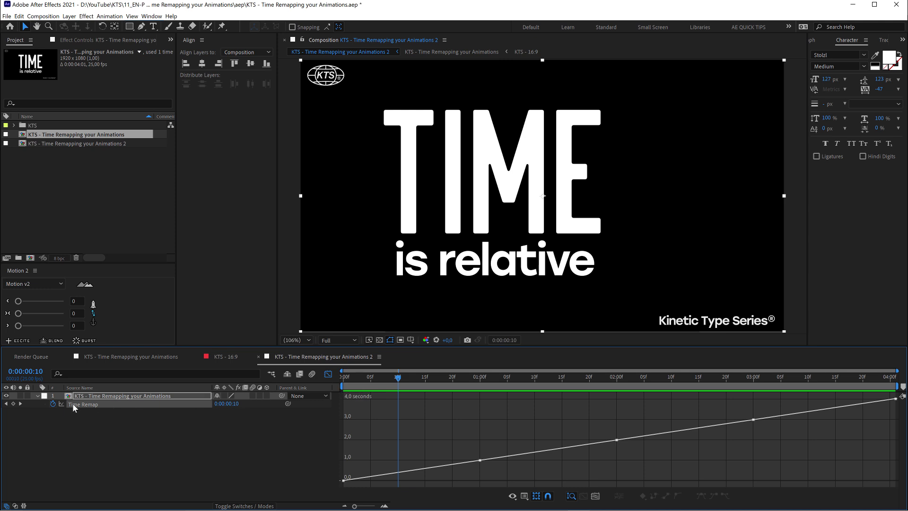
click(74, 408)
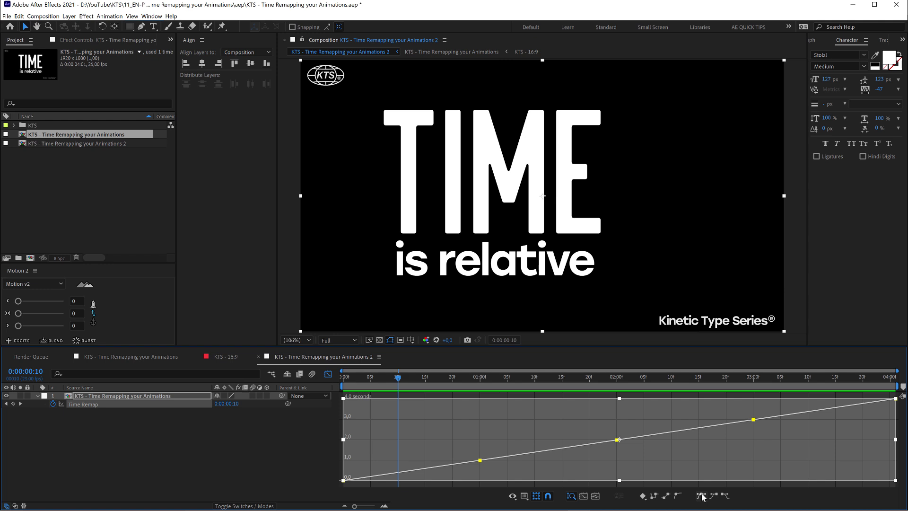
click(701, 495)
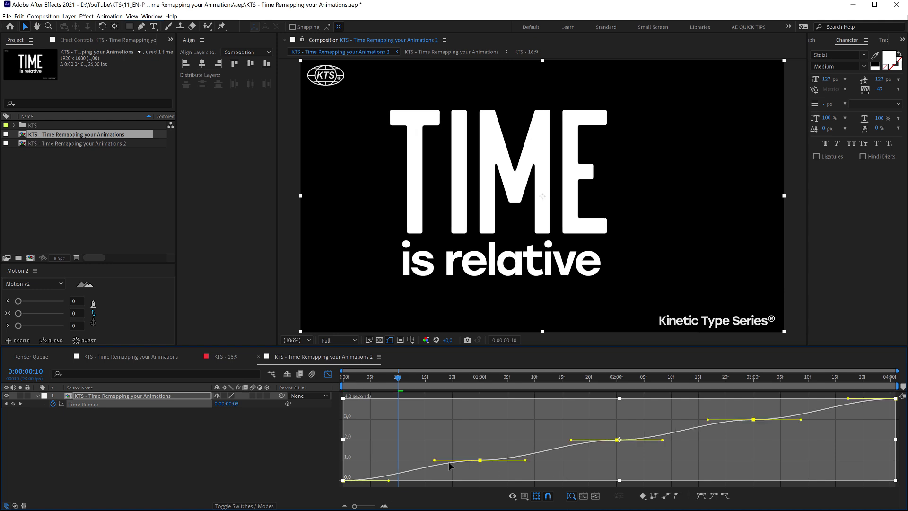
drag(435, 460, 378, 459)
drag(523, 461, 624, 456)
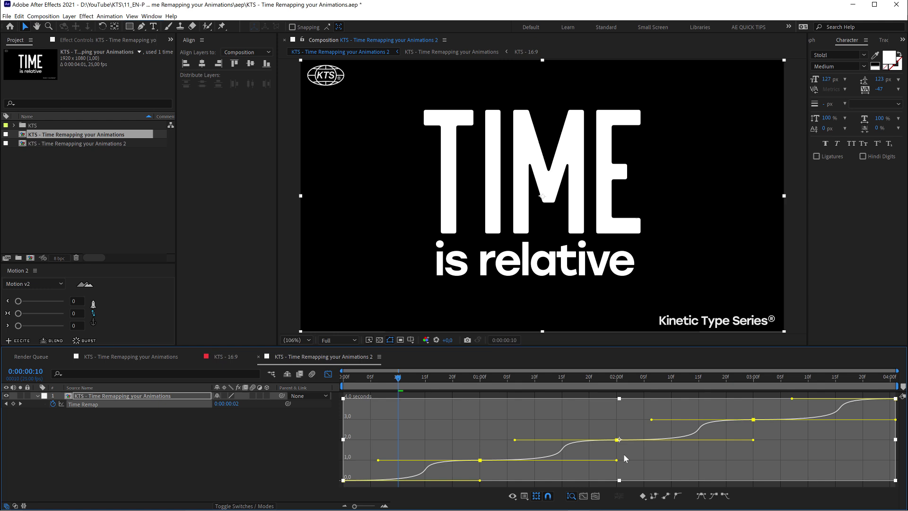
Preview the eased remap, then open the inner KTS - Time Remapping your Animations comp.
key(space)
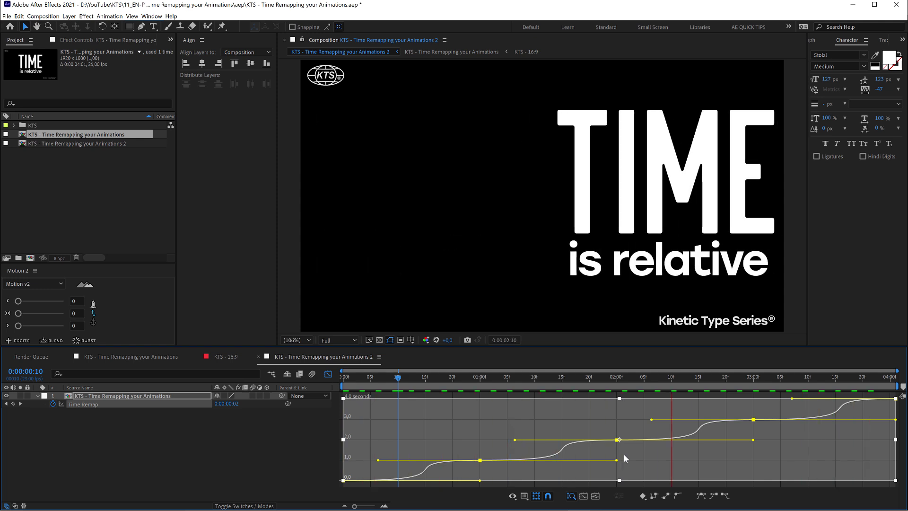
key(space)
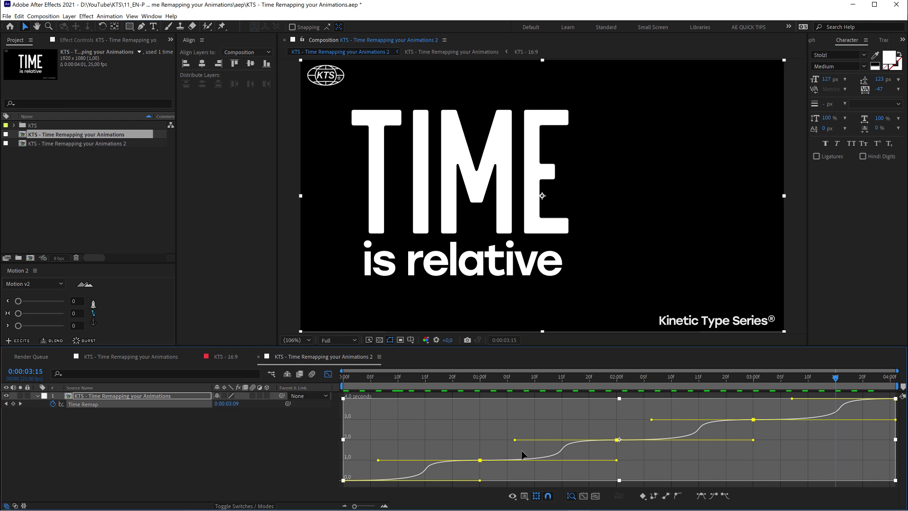
click(127, 356)
Inspect the text's X Position keyframes, leave the Graph Editor, and return to the inner comp.
click(347, 430)
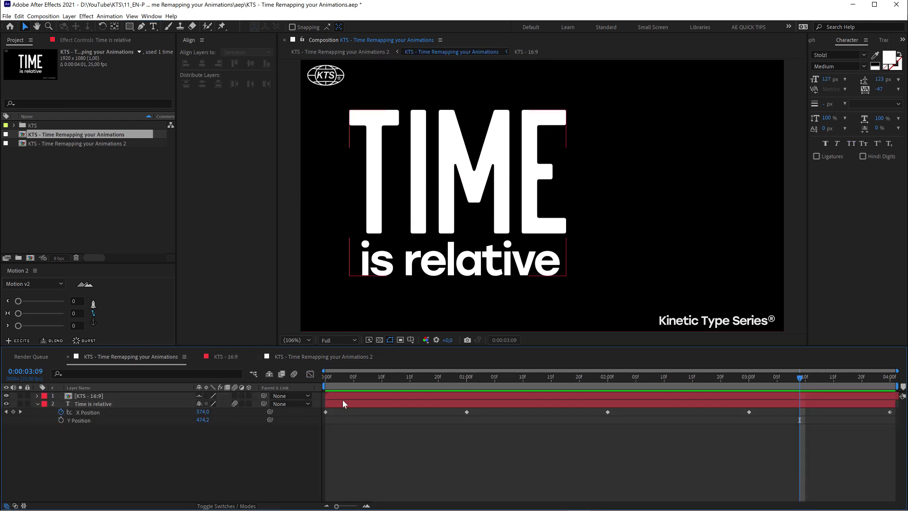
click(342, 402)
drag(358, 439, 312, 408)
click(322, 353)
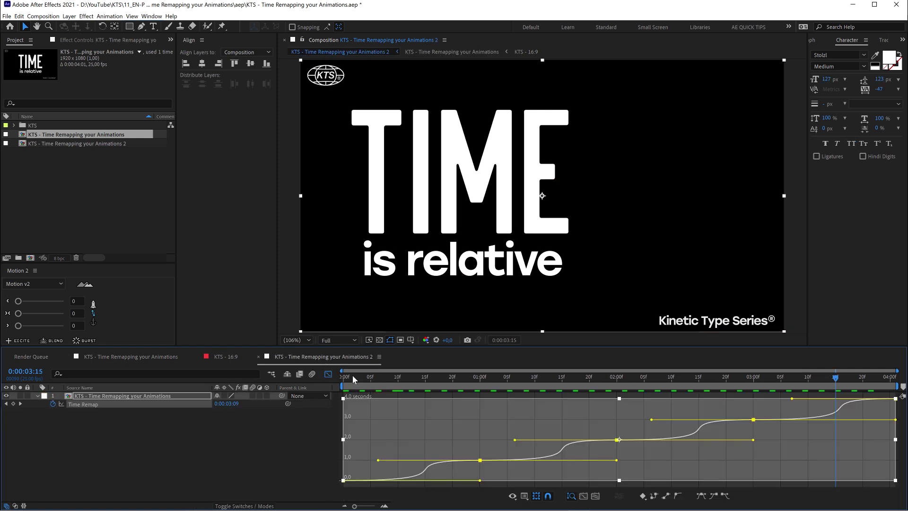
click(327, 374)
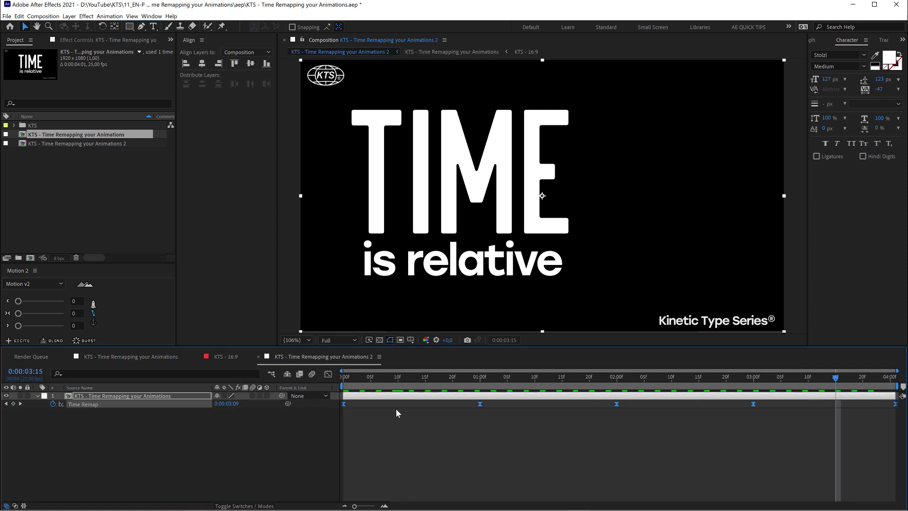
click(135, 355)
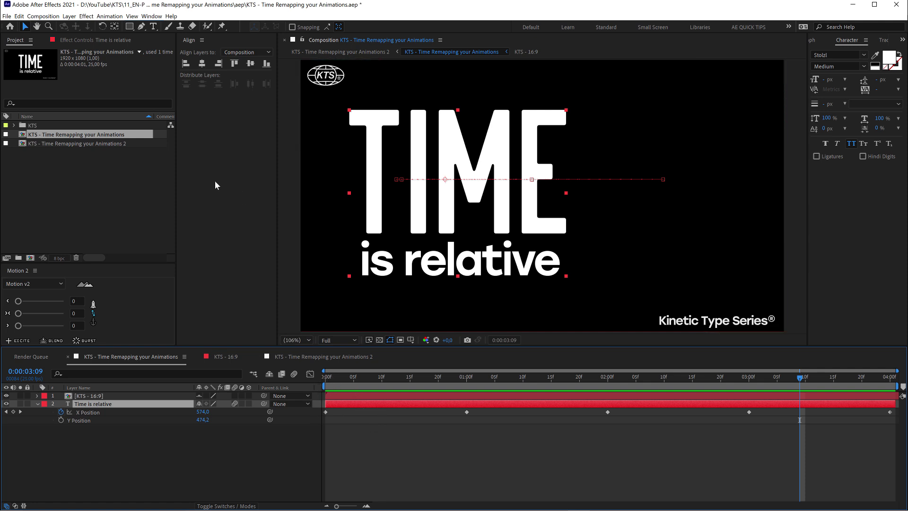
Draw a small green circle left of TIME with the Ellipse tool.
click(131, 27)
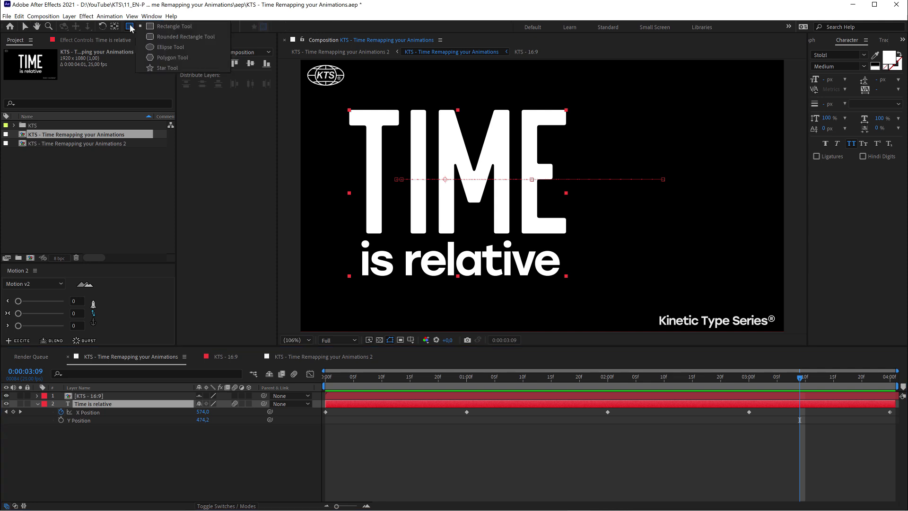
drag(131, 28, 153, 53)
drag(334, 176, 368, 209)
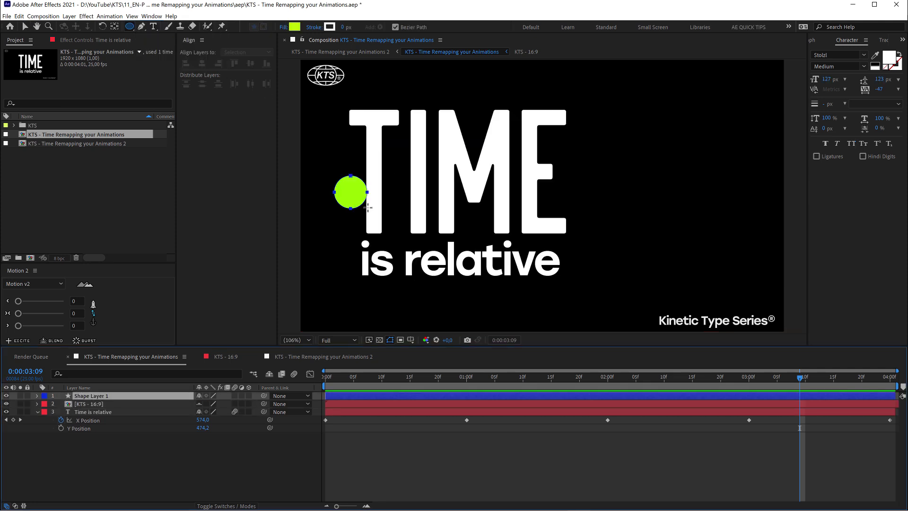
click(128, 399)
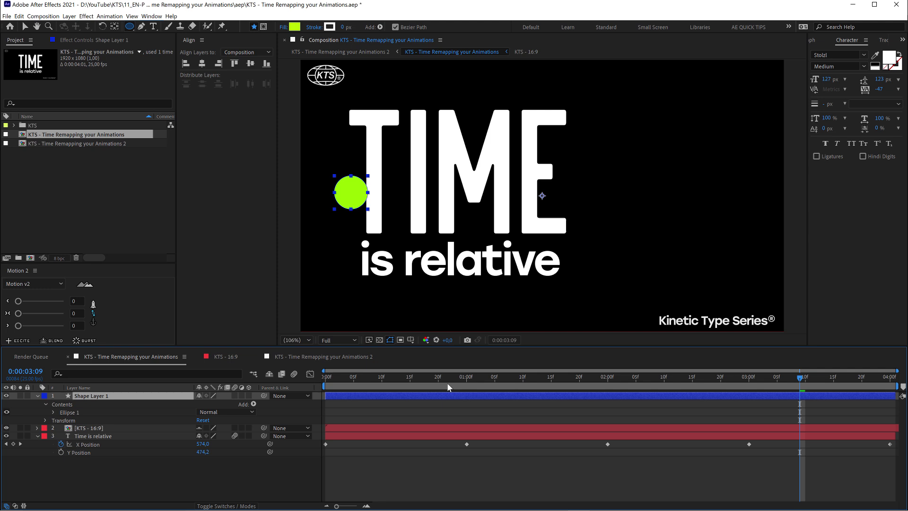
Keyframe the circle's Position: off right at 0, after 'relative' at 2s, top right at 3s.
click(468, 380)
key(v)
key(p)
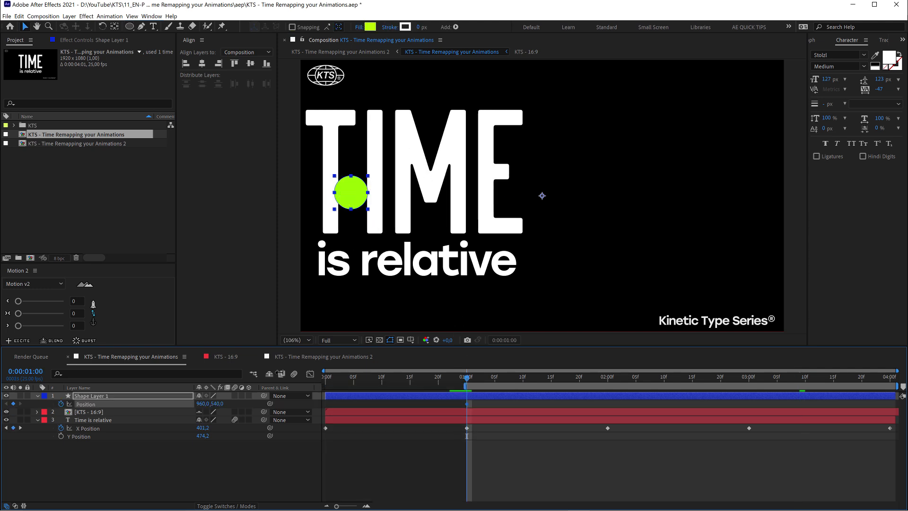
key(Home)
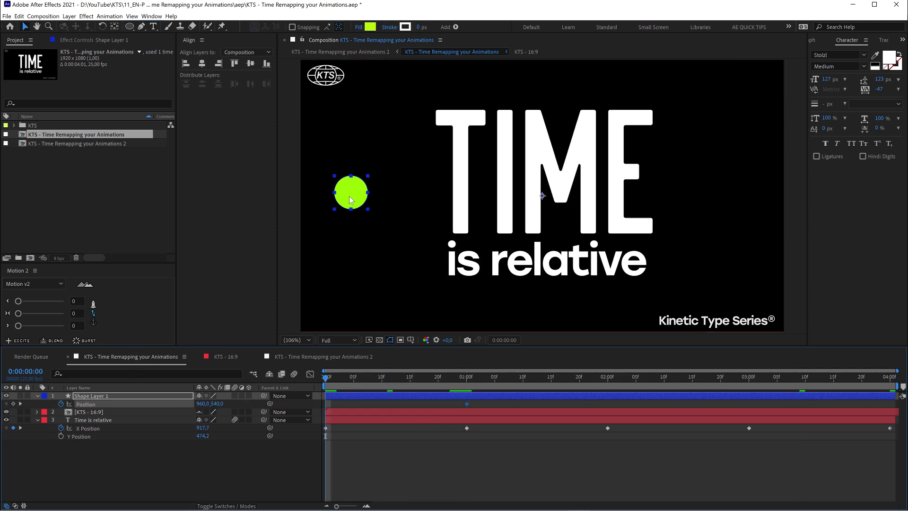
drag(350, 193, 720, 219)
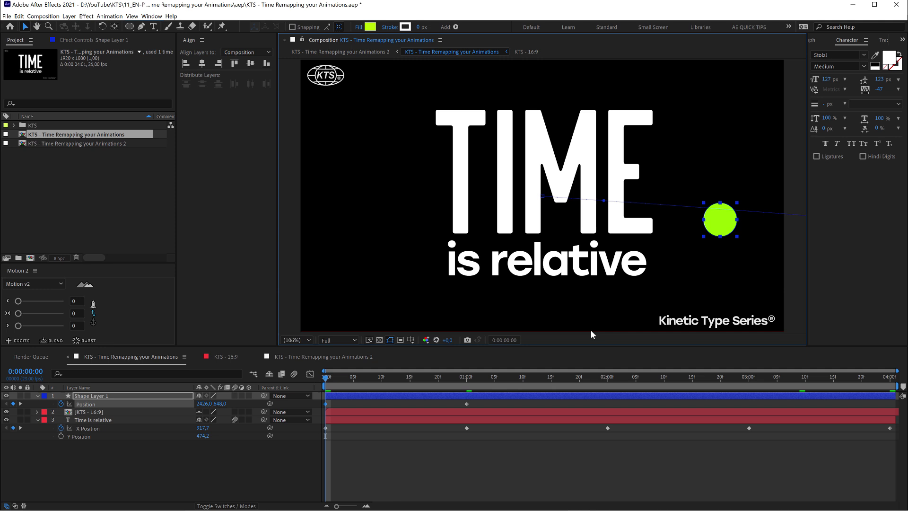
click(609, 381)
drag(335, 185, 505, 261)
click(744, 381)
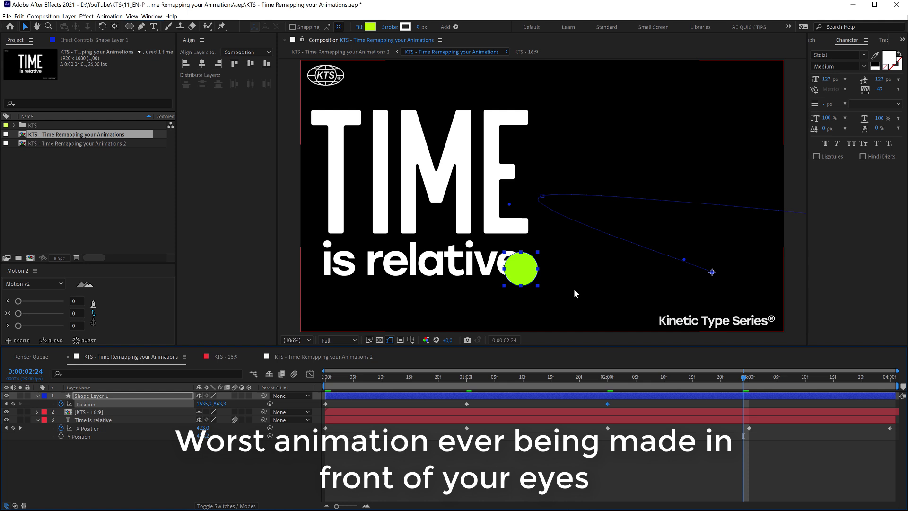
click(748, 383)
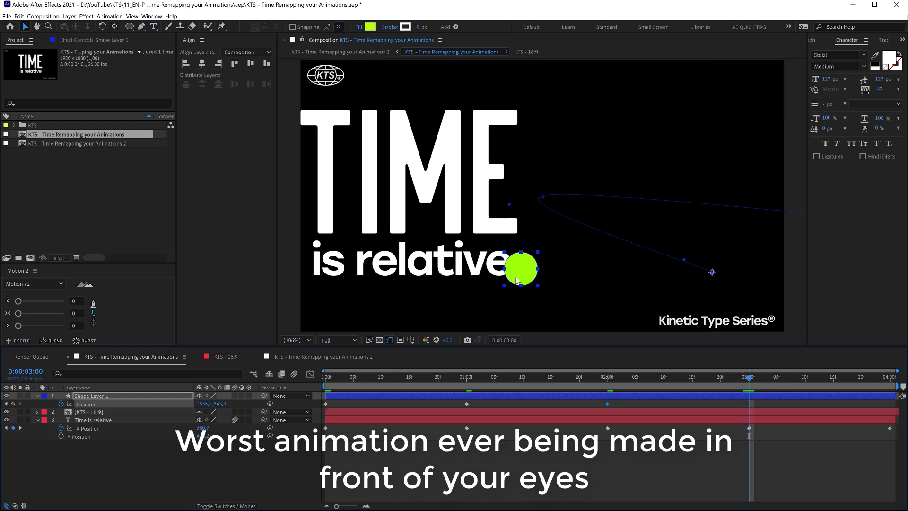
drag(522, 276, 438, 162)
Centre the circle's anchor point on the circle and preview its motion.
key(End)
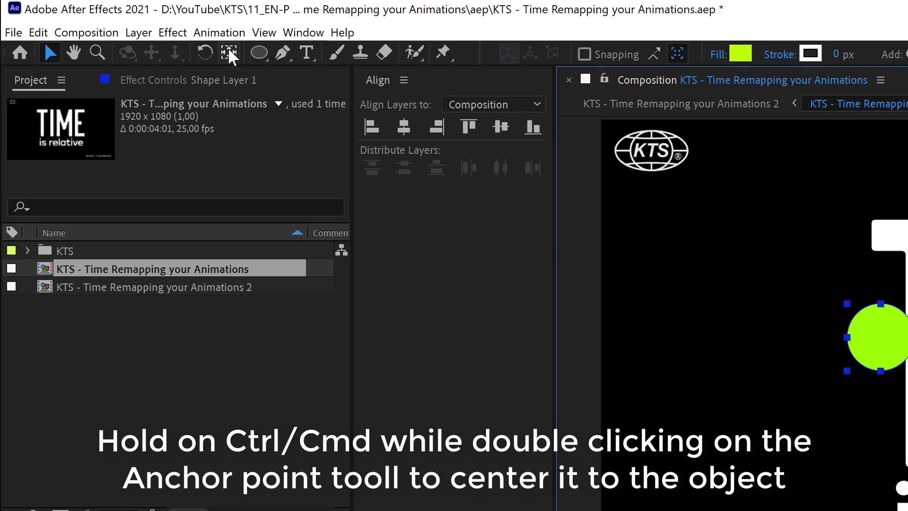
ctrl+double_click(228, 48)
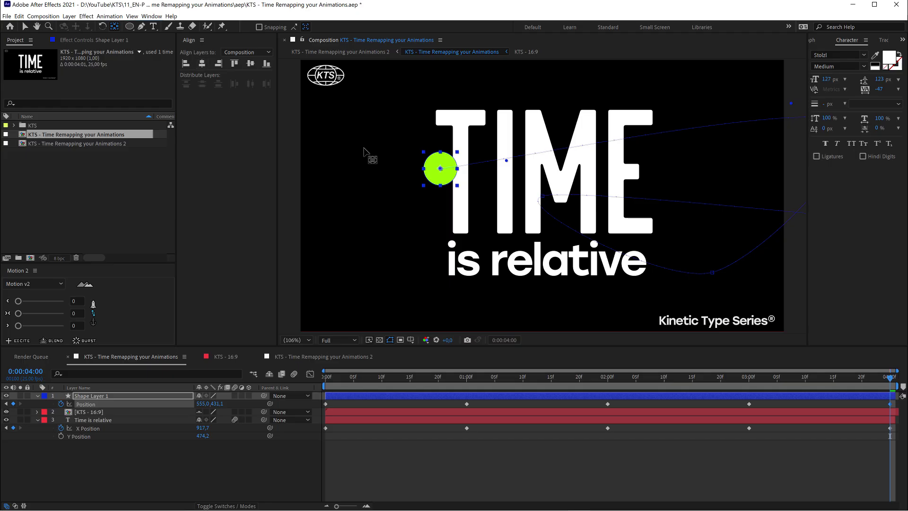
drag(393, 378, 371, 378)
key(space)
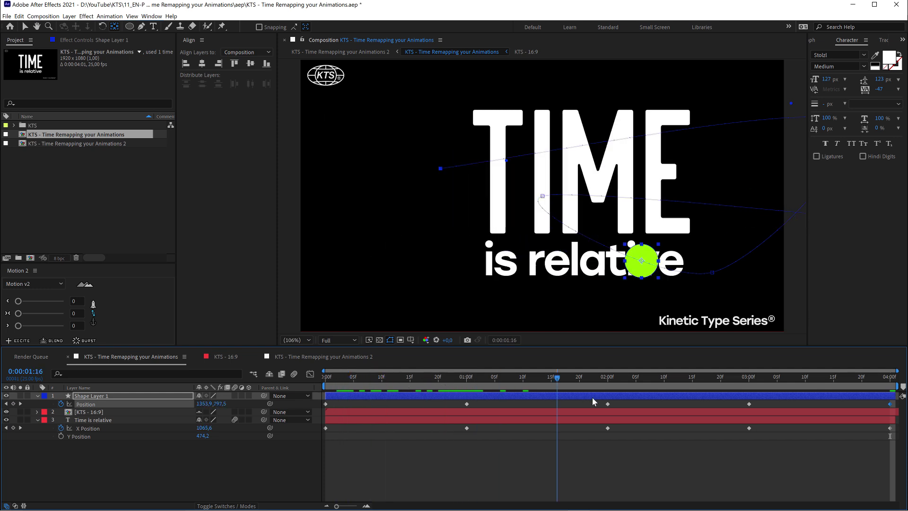
click(607, 396)
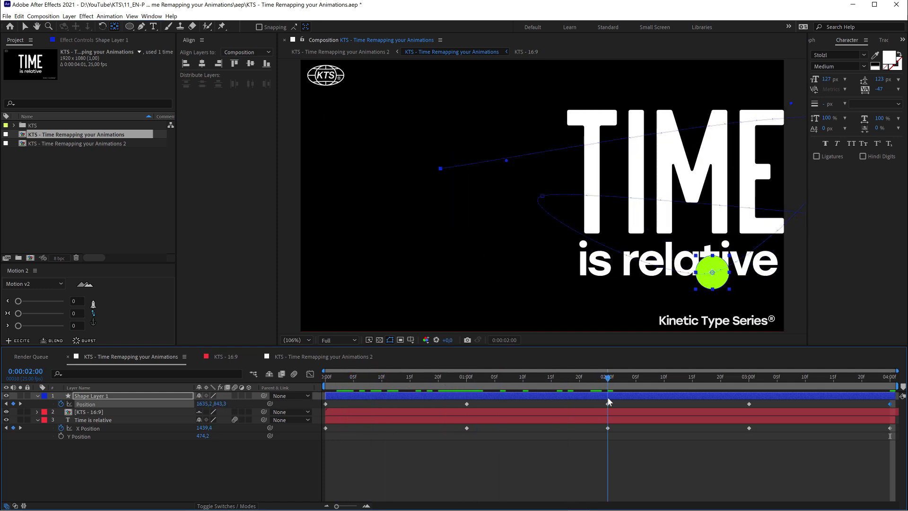
Move the 3-second circle position onto the frame above TIME and reshape its curved motion path.
click(749, 381)
key(v)
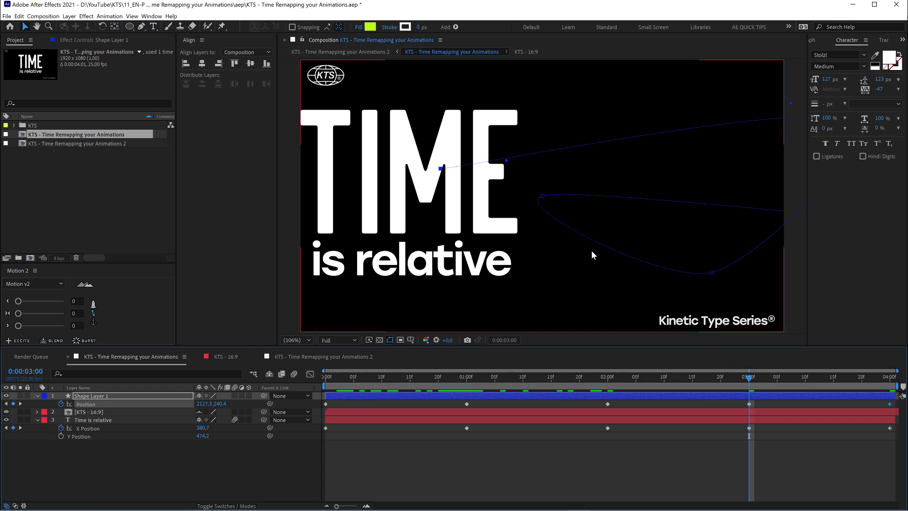
key(slash)
key(comma)
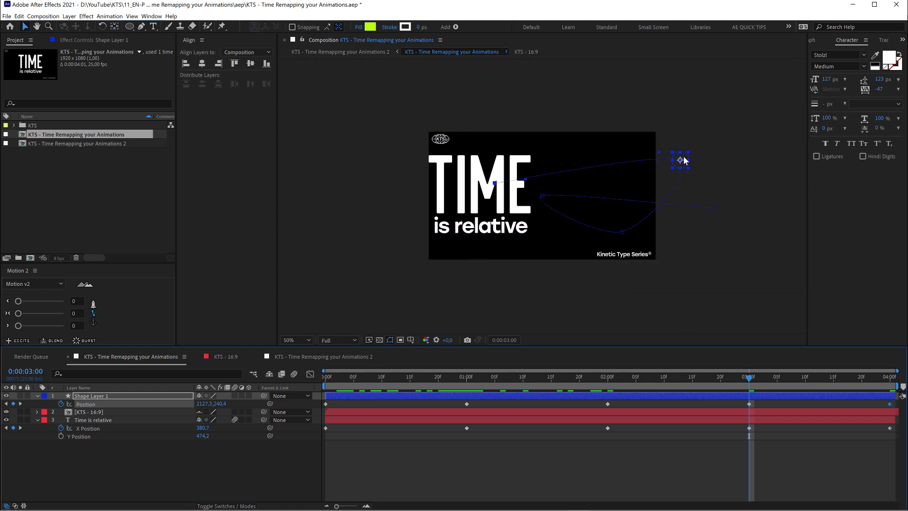
drag(670, 162, 523, 151)
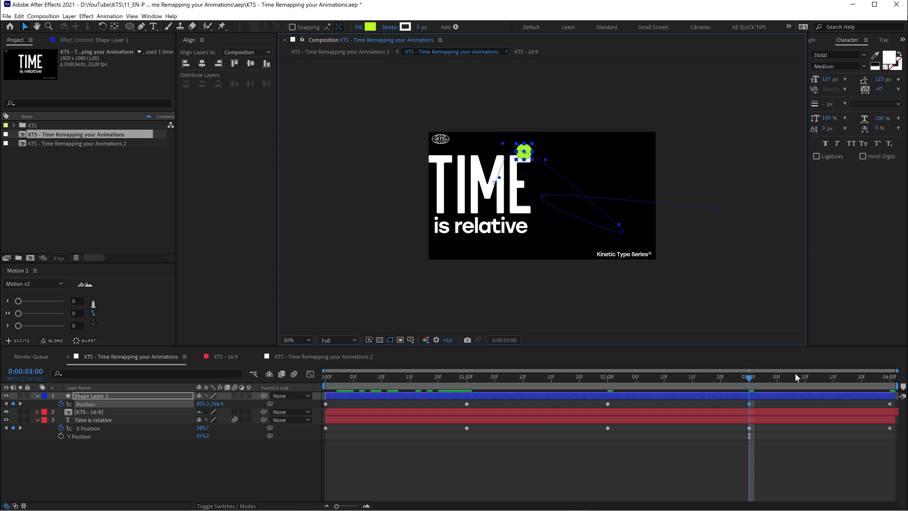
key(End)
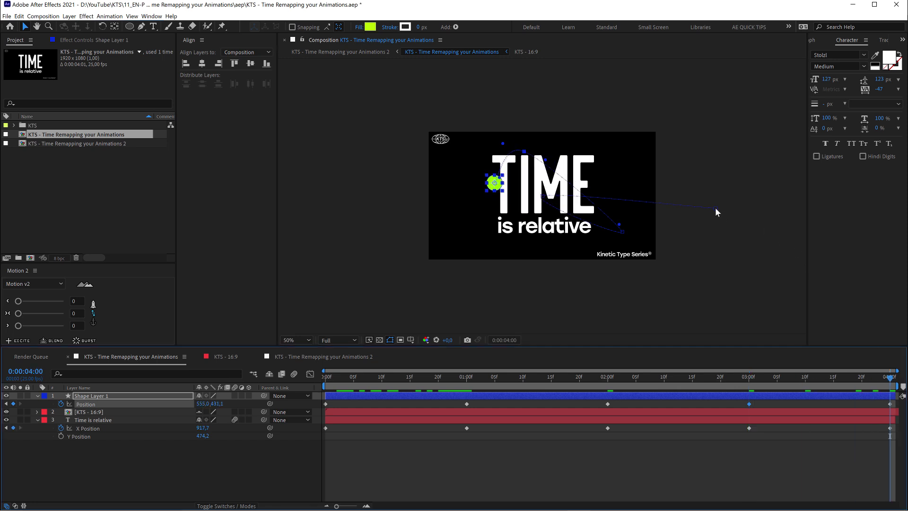
drag(715, 207, 463, 234)
key(period)
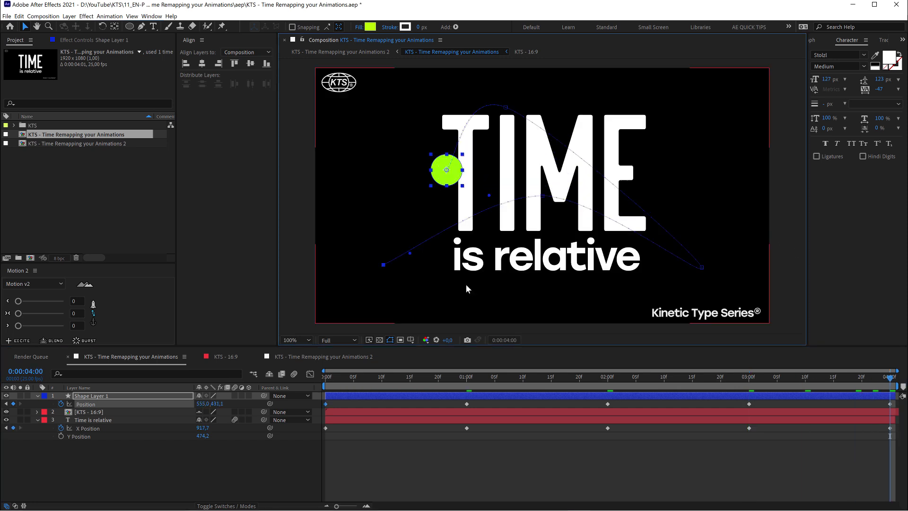
drag(390, 378, 511, 381)
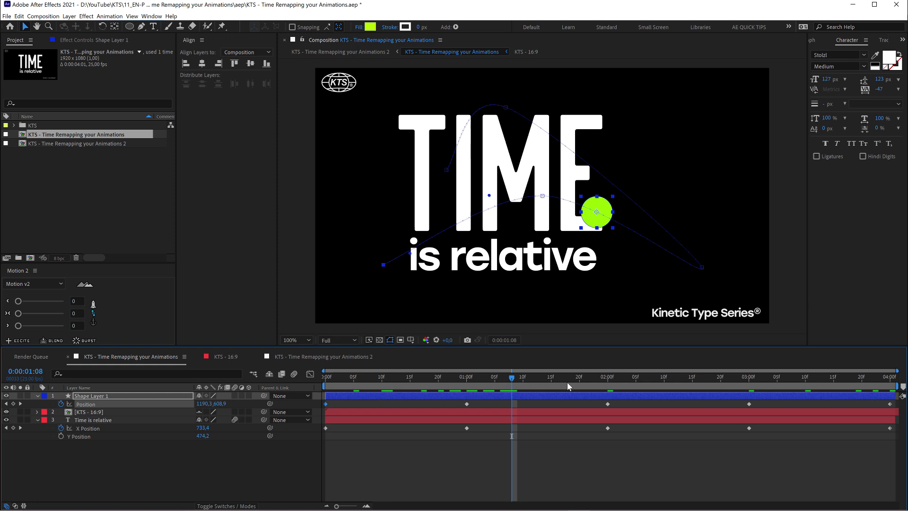
click(310, 358)
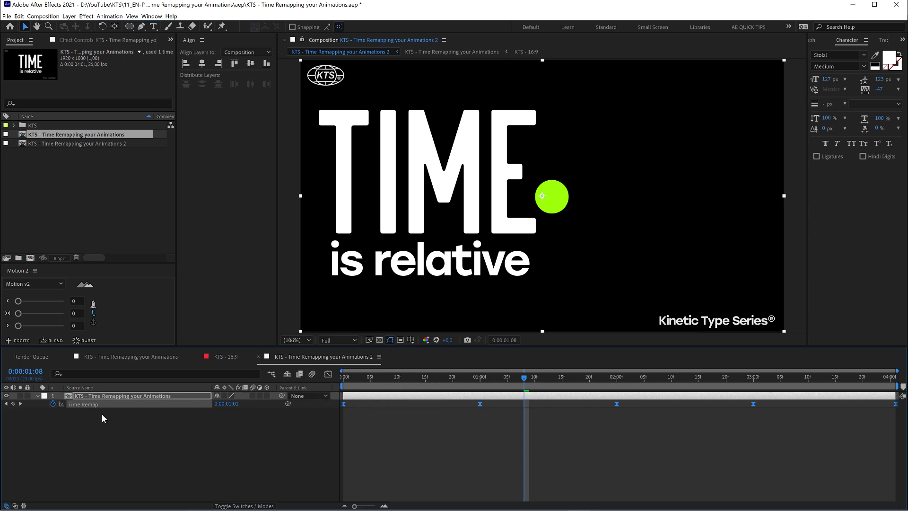
click(100, 395)
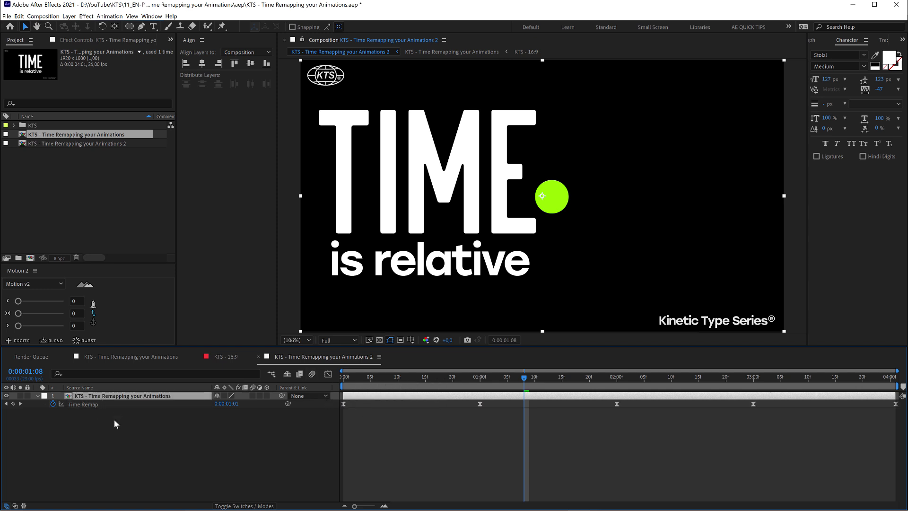
double_click(154, 396)
click(307, 358)
key(space)
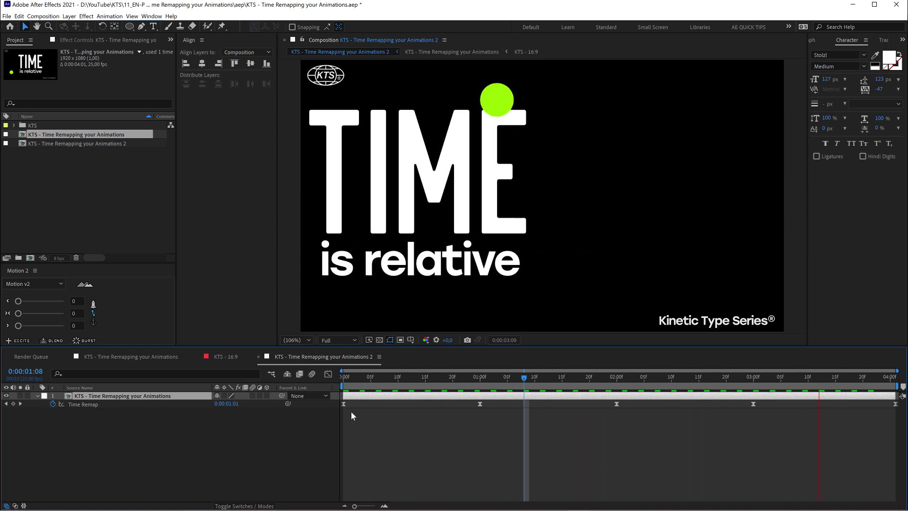
click(155, 355)
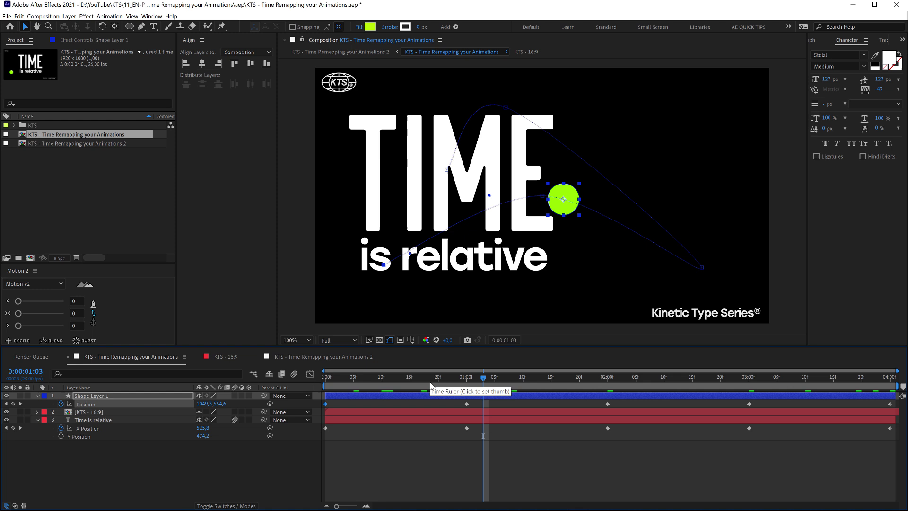
In the outer remapped comp, shift the second Time Remap keyframe earlier and preview.
click(318, 356)
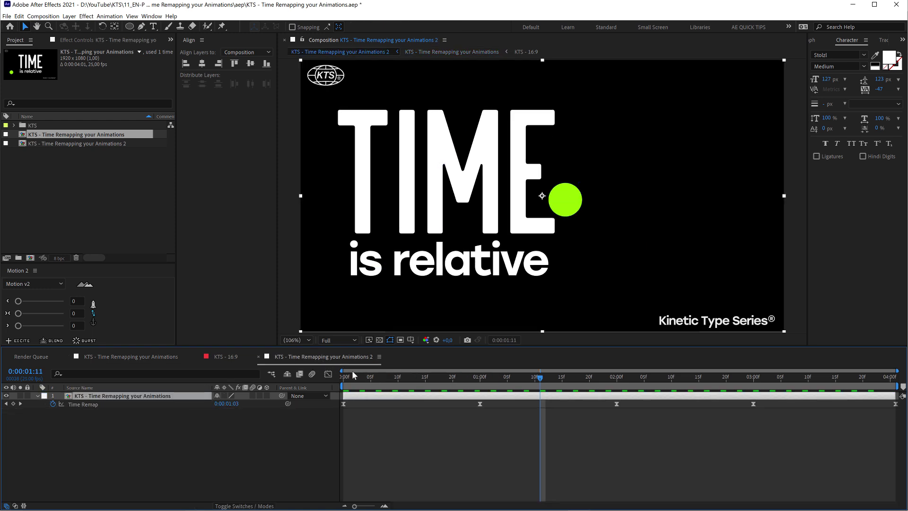
mouse_move(378, 385)
mouse_down()
mouse_move(341, 386)
mouse_move(415, 388)
mouse_move(341, 390)
mouse_move(456, 394)
mouse_move(373, 395)
mouse_up()
click(480, 408)
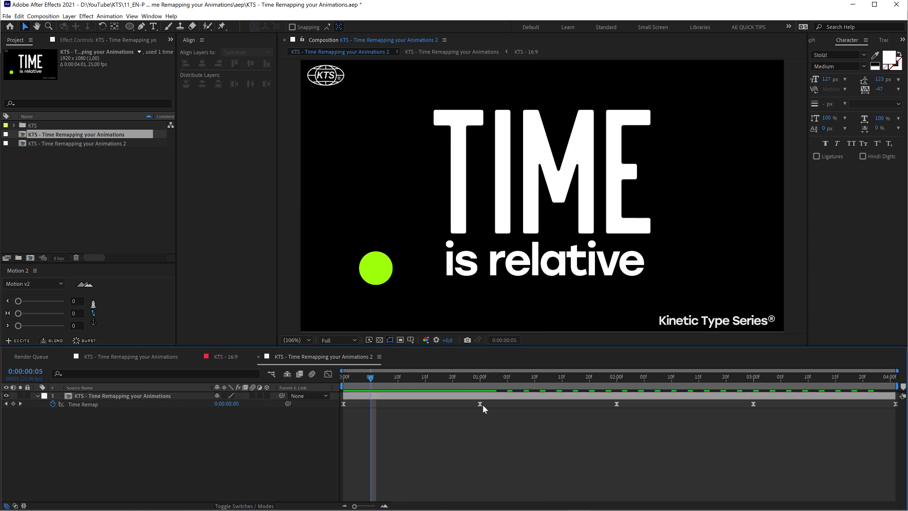
drag(480, 405, 414, 405)
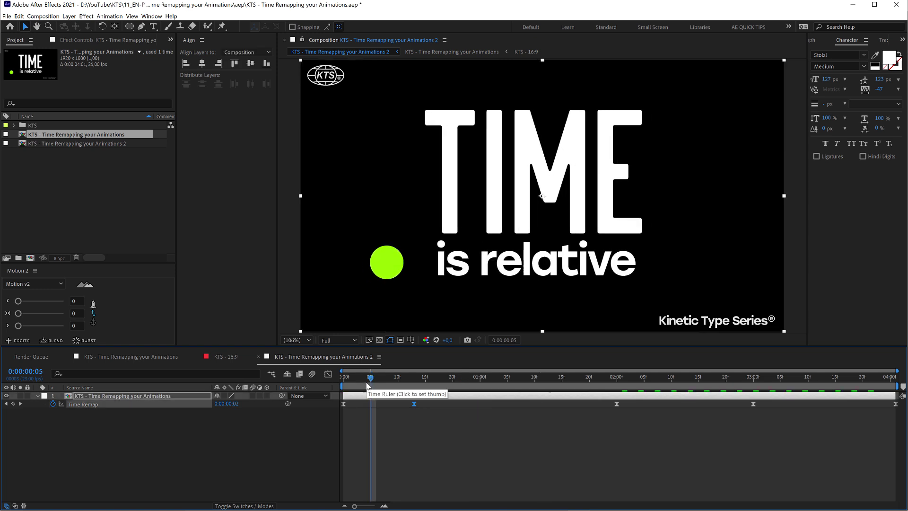
click(345, 381)
key(space)
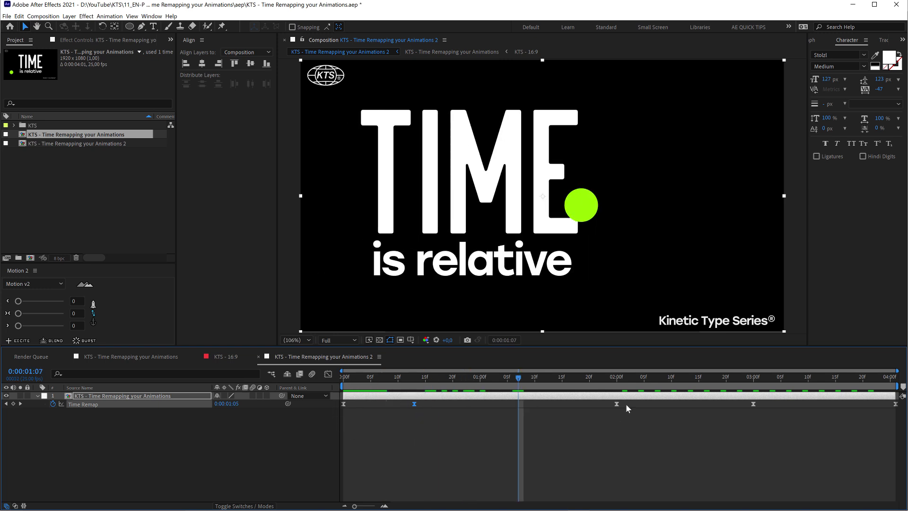
Shift the third Time Remap keyframe later, then nudge the second earlier and third later.
drag(617, 404, 660, 404)
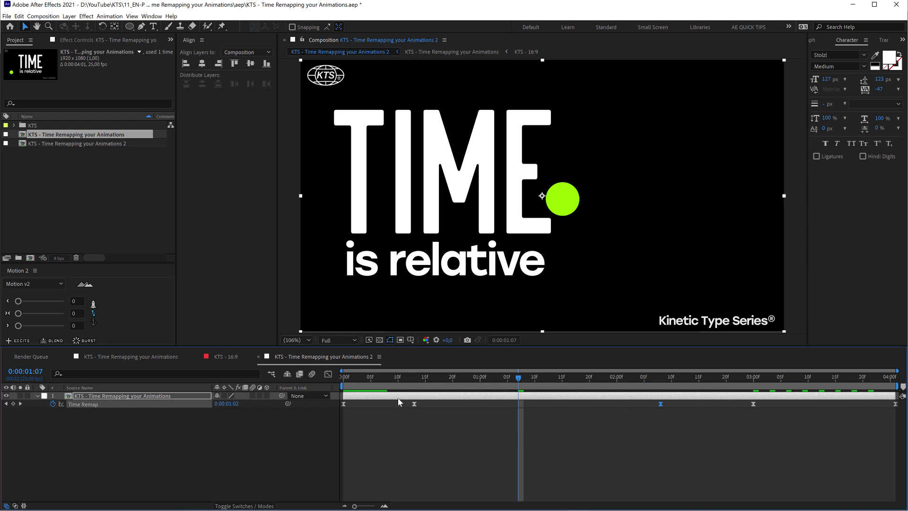
click(138, 357)
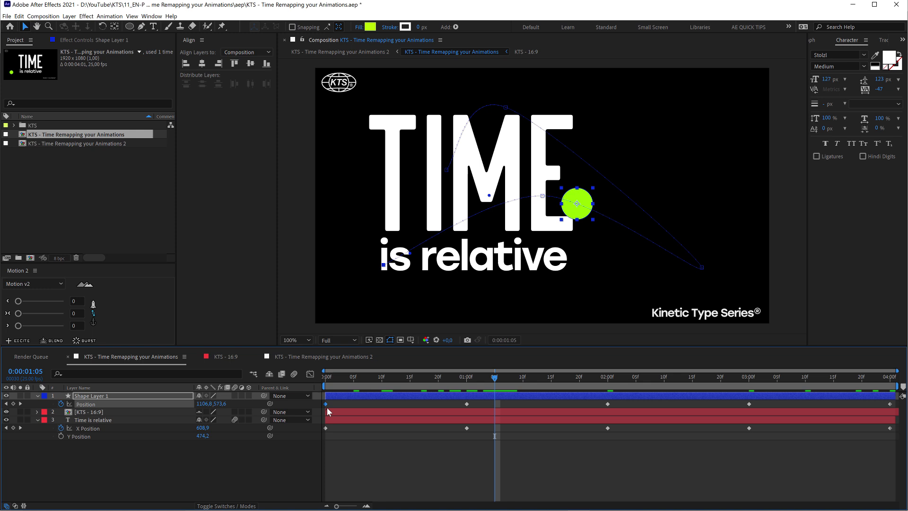
click(308, 359)
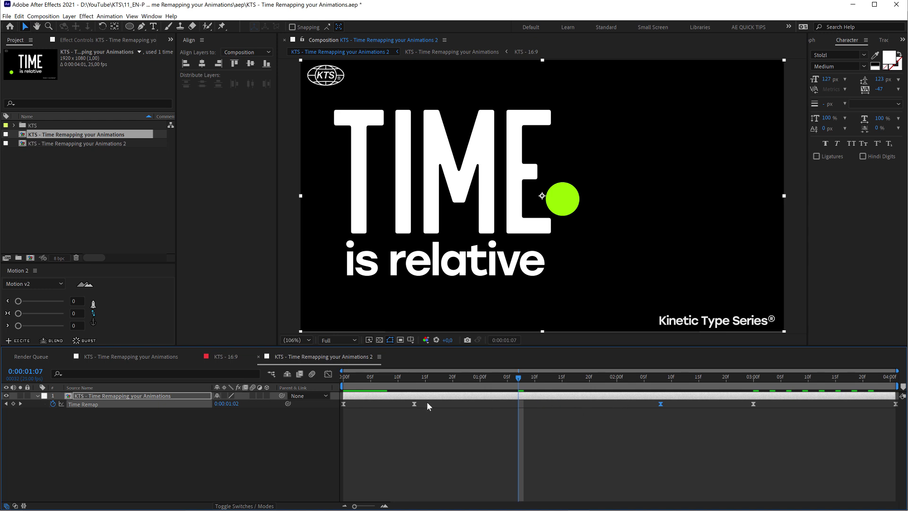
drag(413, 404, 401, 405)
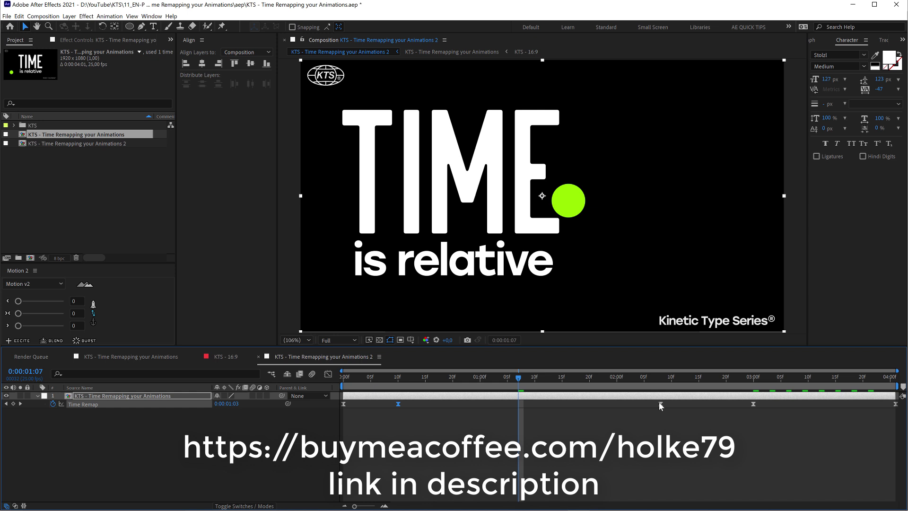
drag(660, 404, 676, 404)
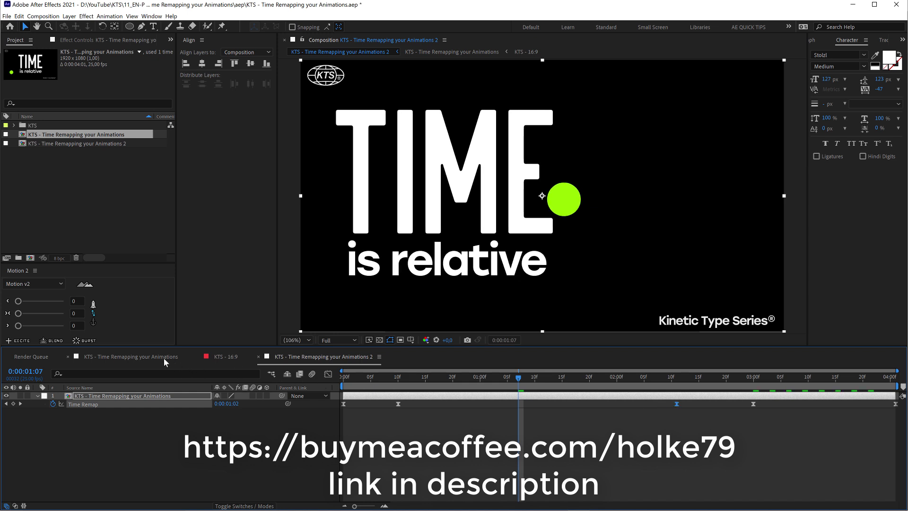
Switch to the inner KTS - Time Remapping your Animations comp to view the circle's Position keyframes.
click(151, 354)
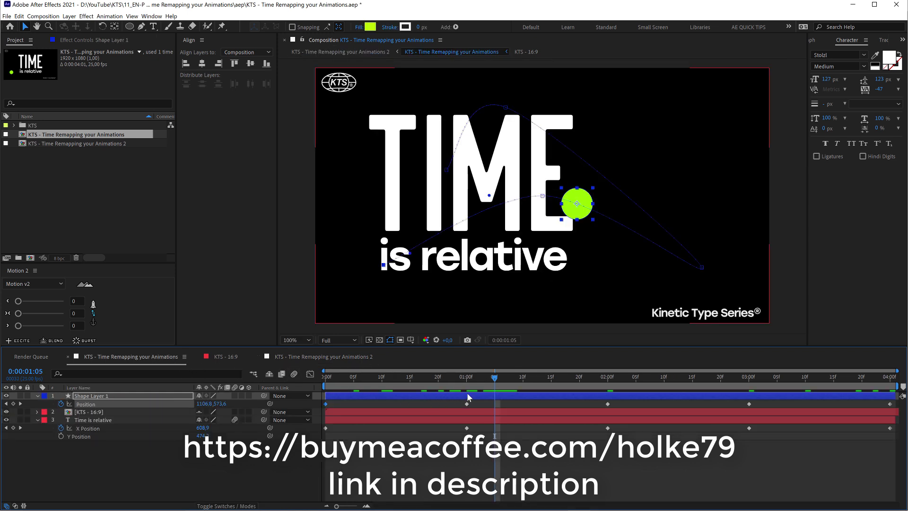